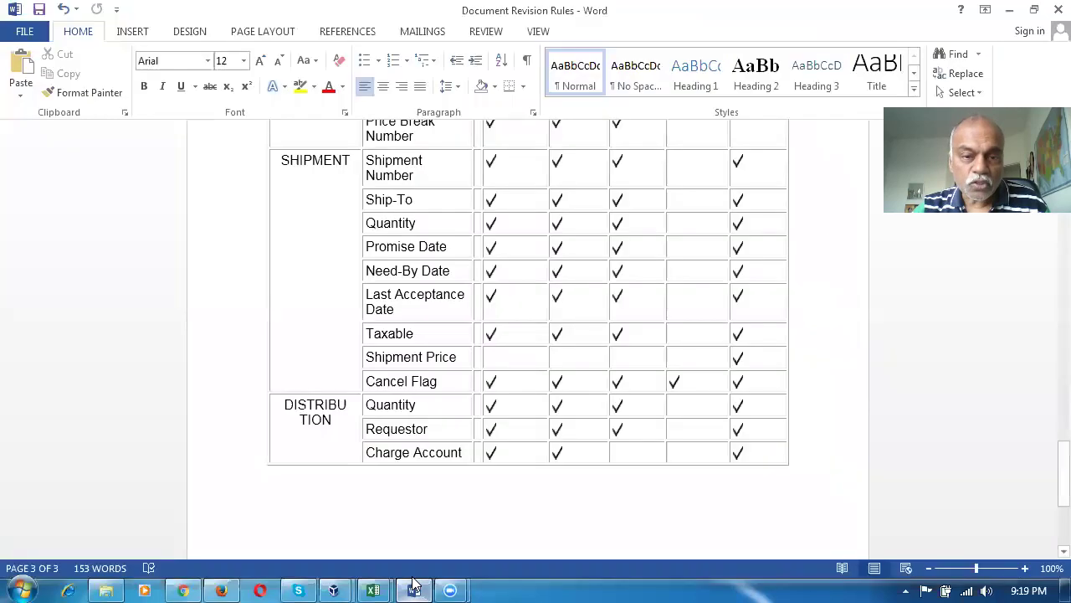
Review the introduction and HEADER section of the Document Revision Rules table, checking which fields increment revisions for each purchasing document type.
{"action": "scroll", "coordinate": [449, 487], "scroll_direction": "up", "scroll_amount": 20}
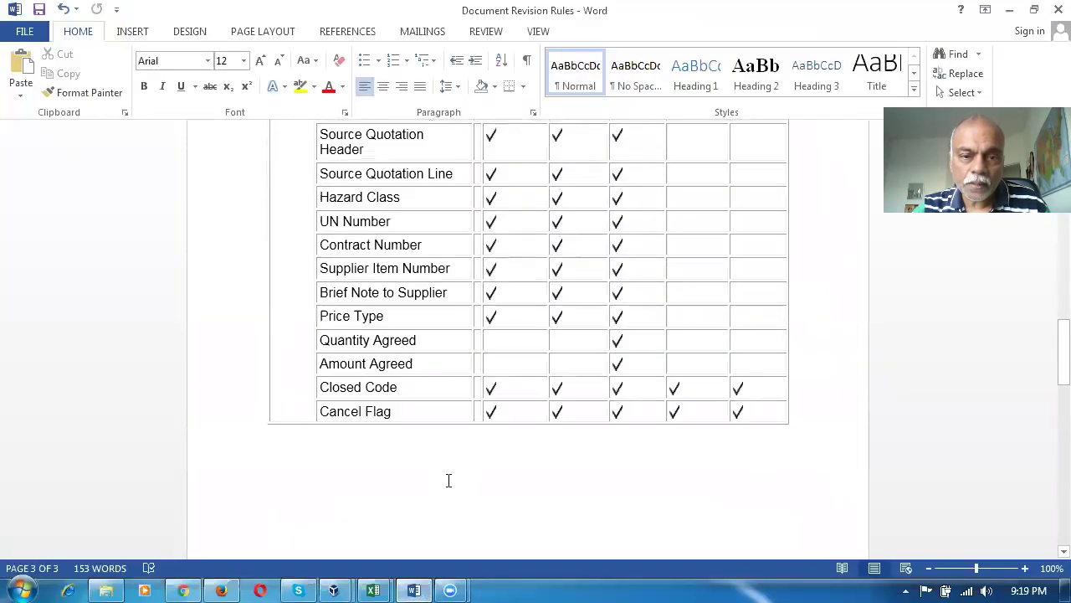
{"action": "scroll", "coordinate": [447, 476], "scroll_direction": "up", "scroll_amount": 20}
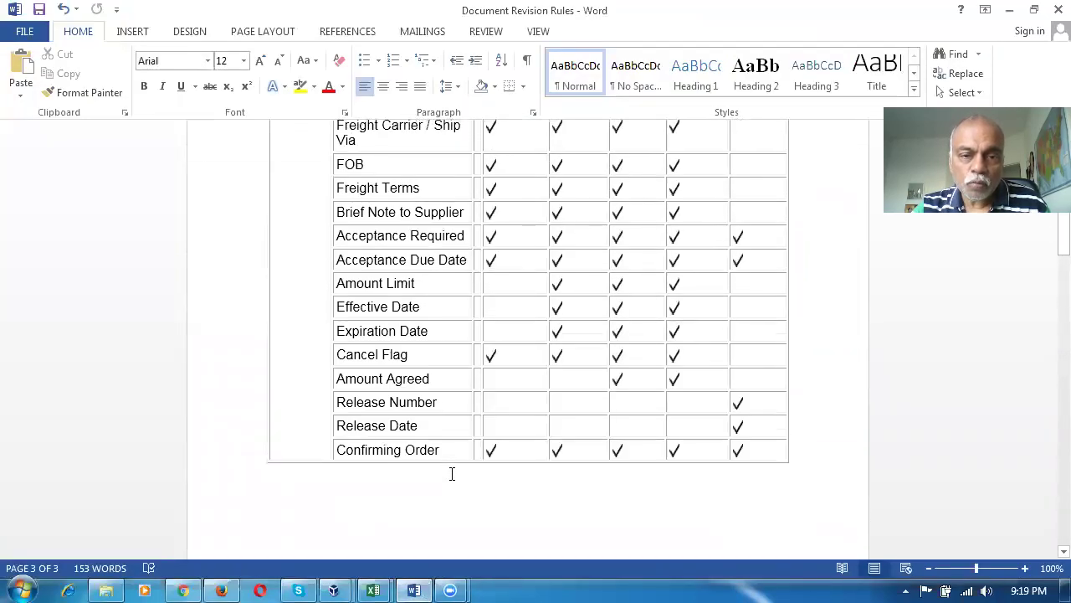
{"action": "scroll", "coordinate": [453, 472], "scroll_direction": "up", "scroll_amount": 2}
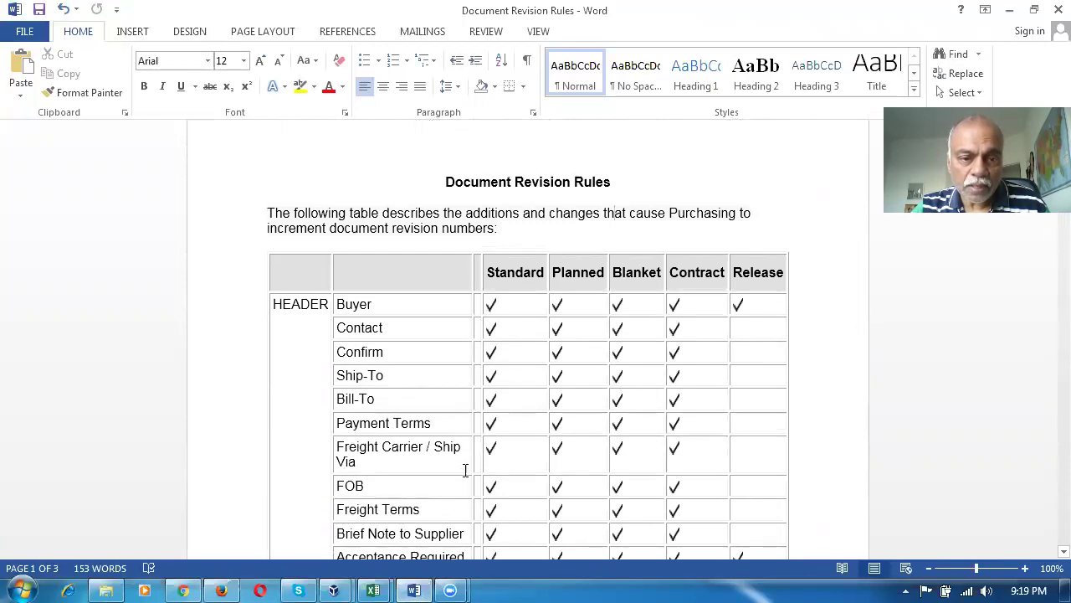
{"action": "left_click", "coordinate": [376, 304]}
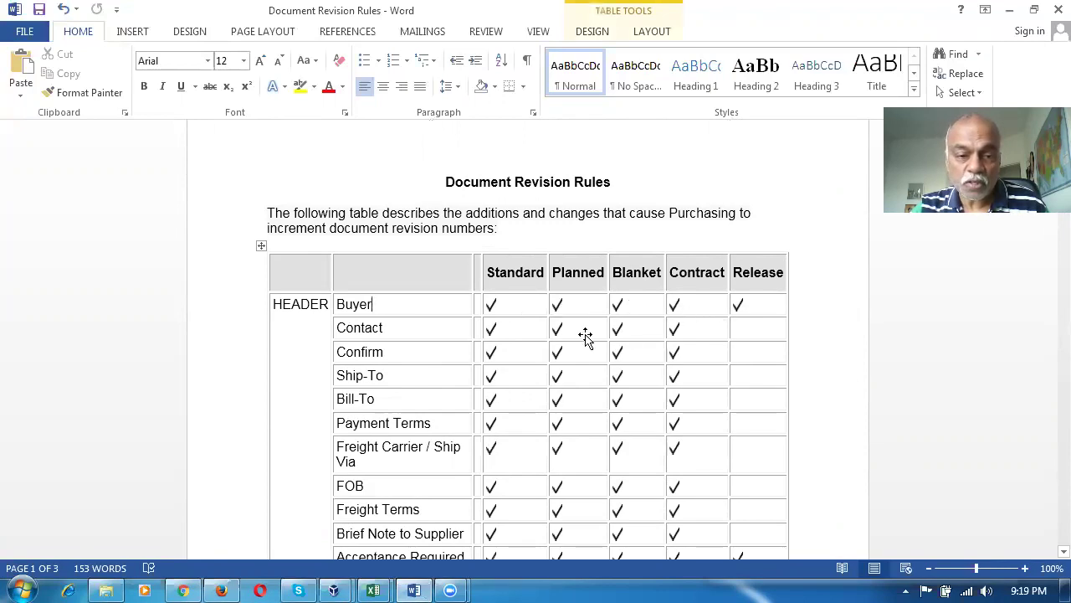
{"action": "left_click", "coordinate": [404, 375]}
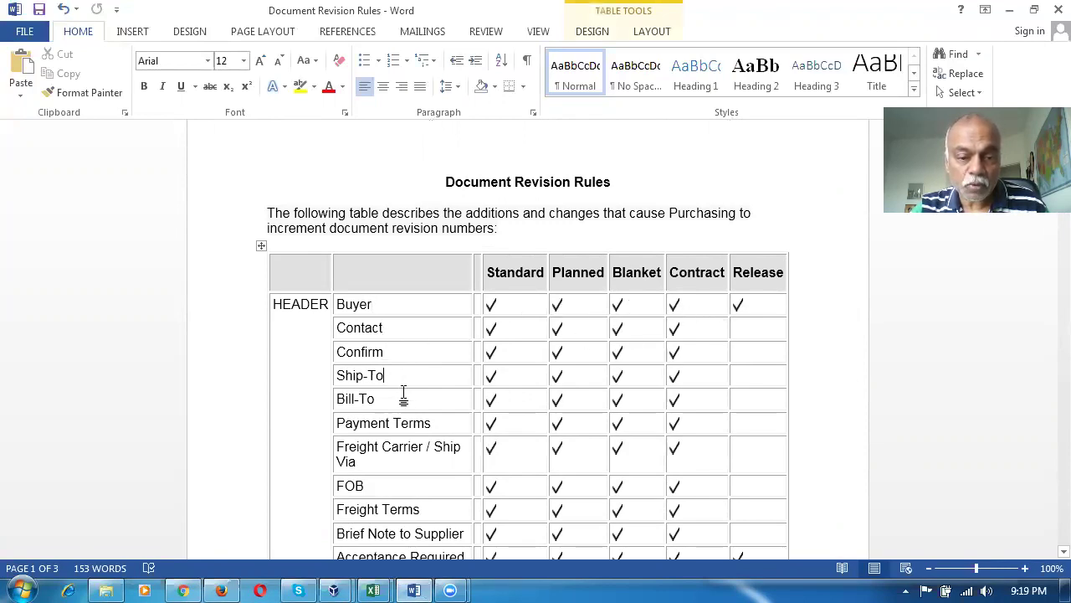
{"action": "left_click", "coordinate": [406, 399]}
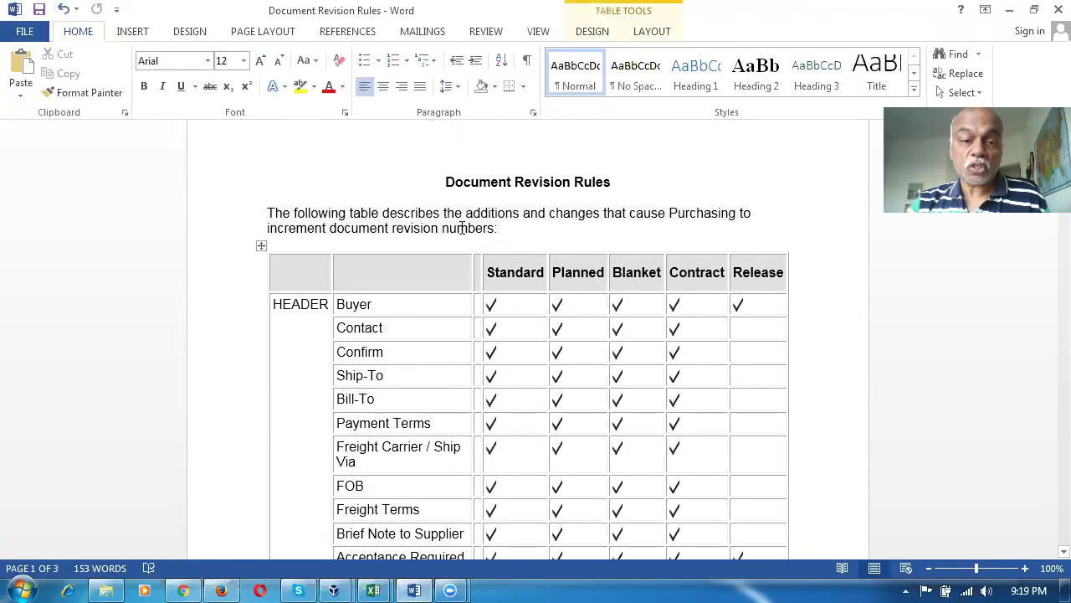
{"action": "left_click_drag", "start_coordinate": [340, 214], "coordinate": [390, 227]}
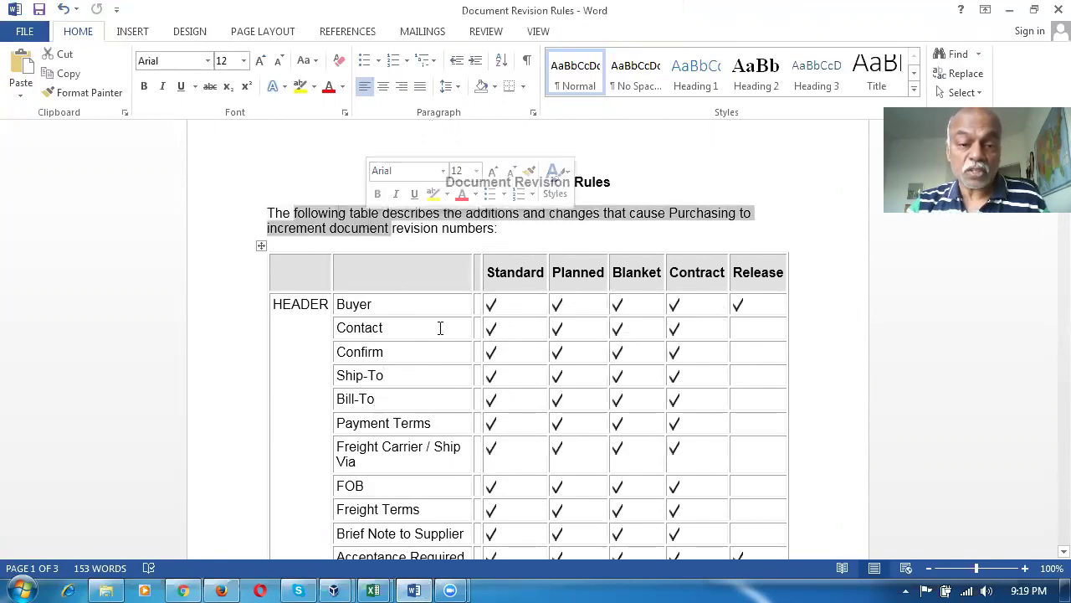
{"action": "left_click", "coordinate": [440, 355]}
{"action": "scroll", "coordinate": [439, 366], "scroll_direction": "down", "scroll_amount": 3}
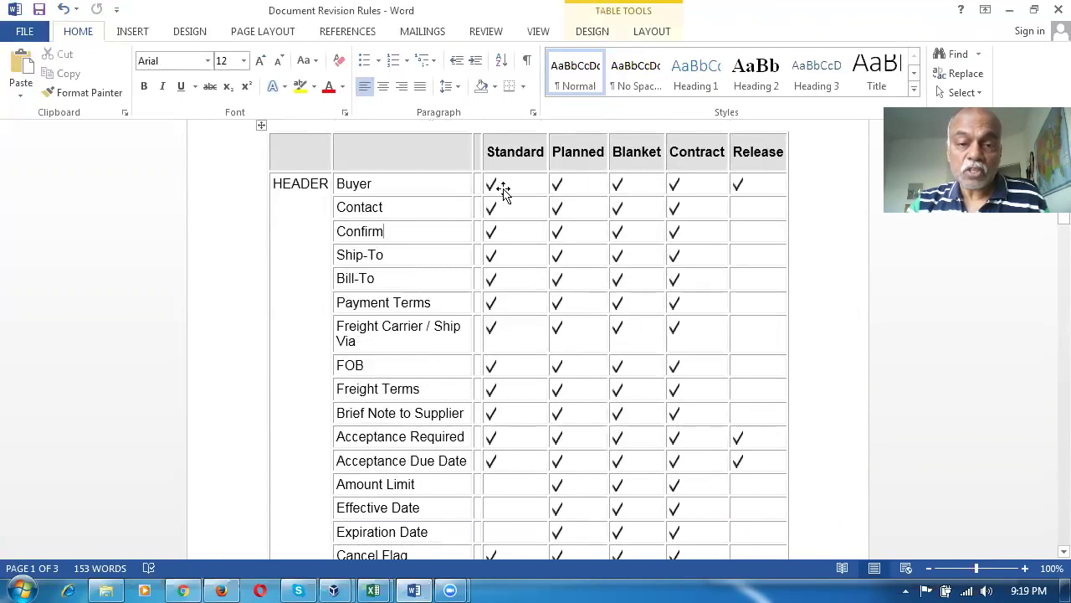
{"action": "scroll", "coordinate": [507, 435], "scroll_direction": "down", "scroll_amount": 4}
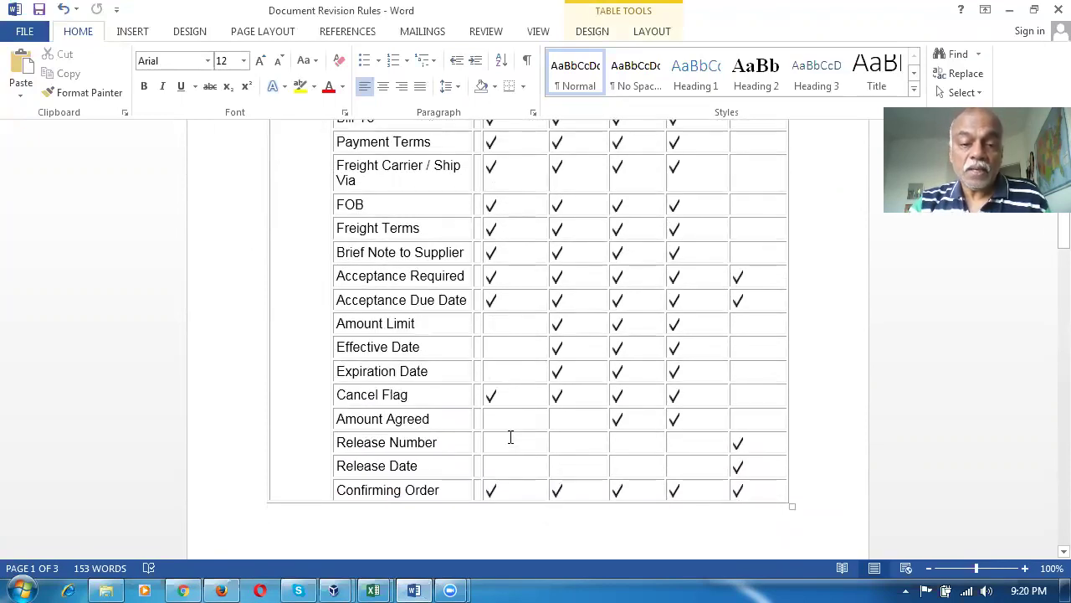
Review the LINES section of the revision rules table across the Standard, Planned, Blanket, Contract and Release columns.
{"action": "scroll", "coordinate": [511, 437], "scroll_direction": "down", "scroll_amount": 6}
{"action": "scroll", "coordinate": [514, 439], "scroll_direction": "down", "scroll_amount": 7}
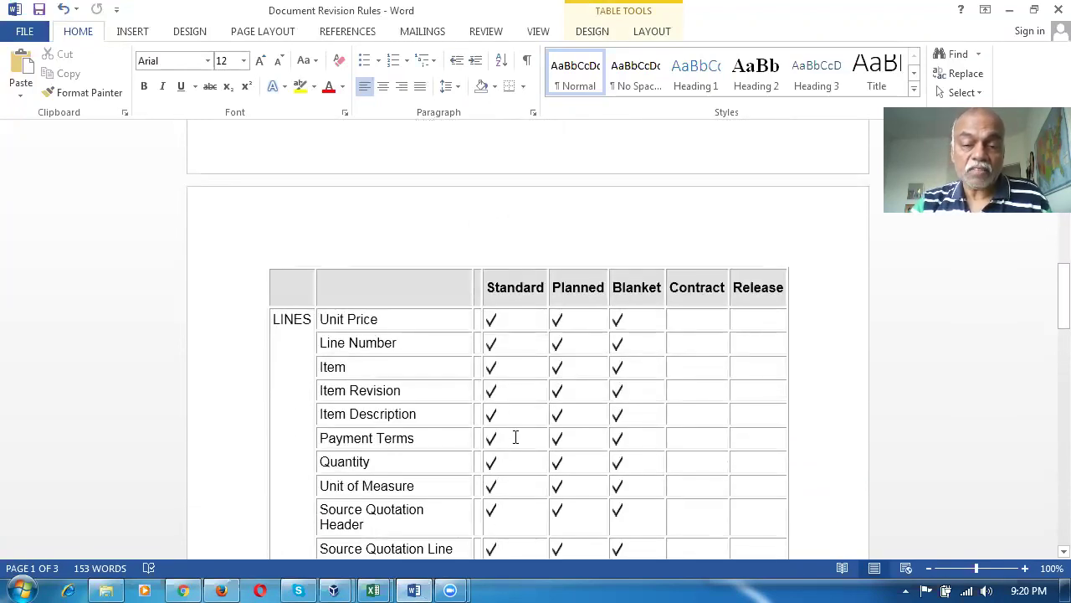
{"action": "scroll", "coordinate": [515, 437], "scroll_direction": "down", "scroll_amount": 3}
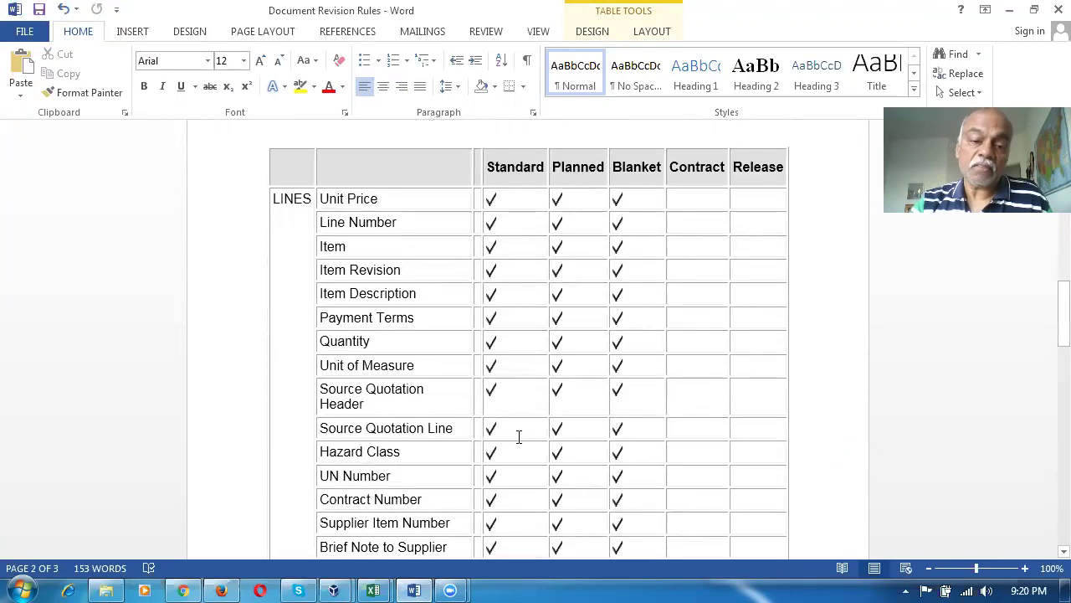
{"action": "scroll", "coordinate": [519, 436], "scroll_direction": "down", "scroll_amount": 2}
{"action": "scroll", "coordinate": [519, 436], "scroll_direction": "down", "scroll_amount": 6}
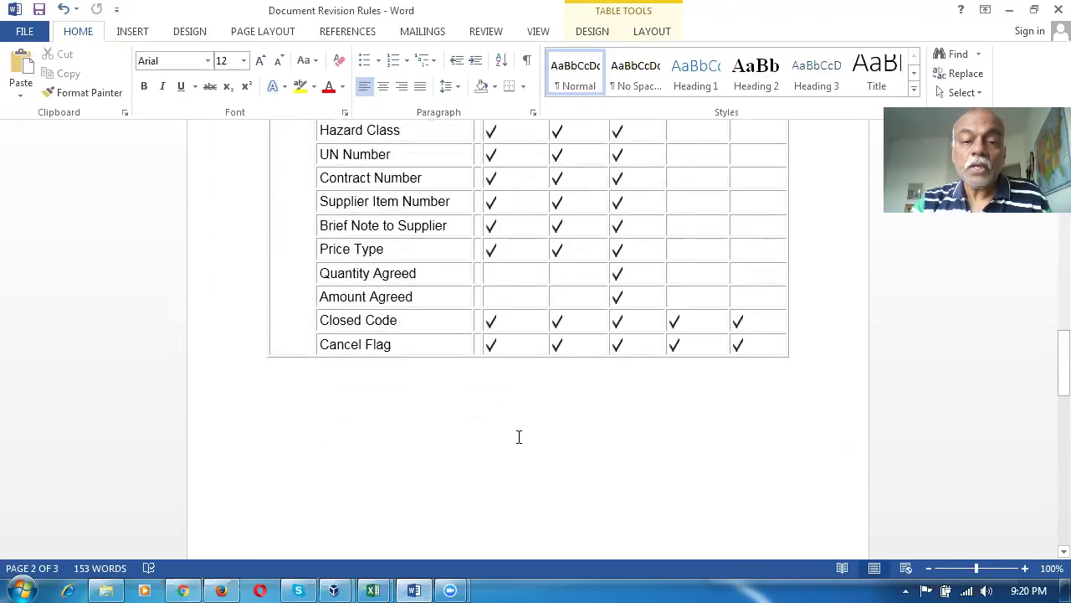
{"action": "scroll", "coordinate": [519, 436], "scroll_direction": "down", "scroll_amount": 4}
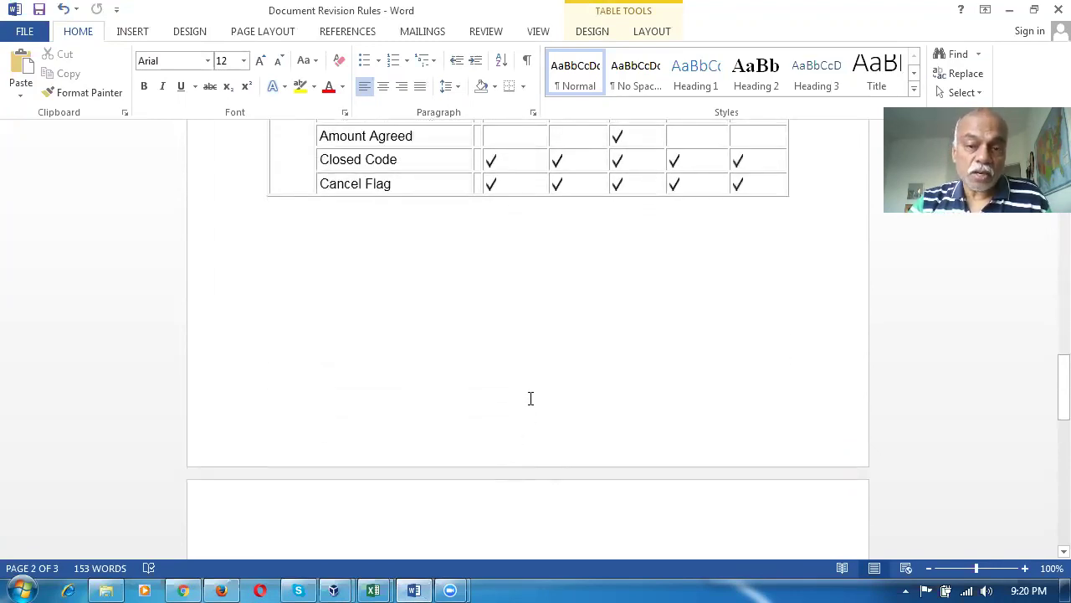
{"action": "scroll", "coordinate": [531, 399], "scroll_direction": "up", "scroll_amount": 4}
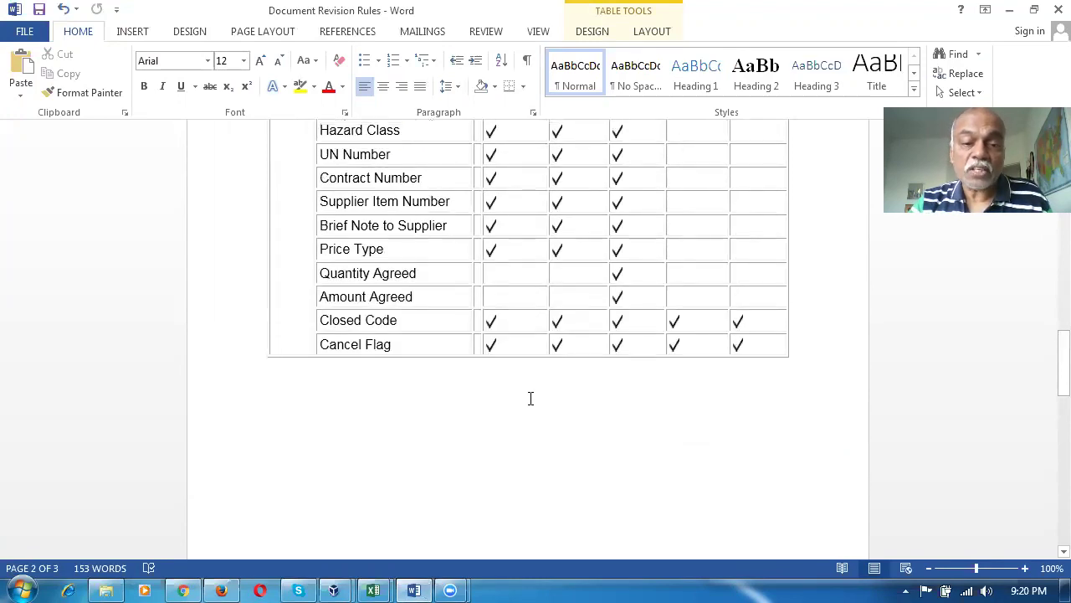
Examine the PRICE BREAKS, SHIPMENT and DISTRIBUTION sections of the revision rules table for each document type.
{"action": "scroll", "coordinate": [530, 399], "scroll_direction": "down", "scroll_amount": 9}
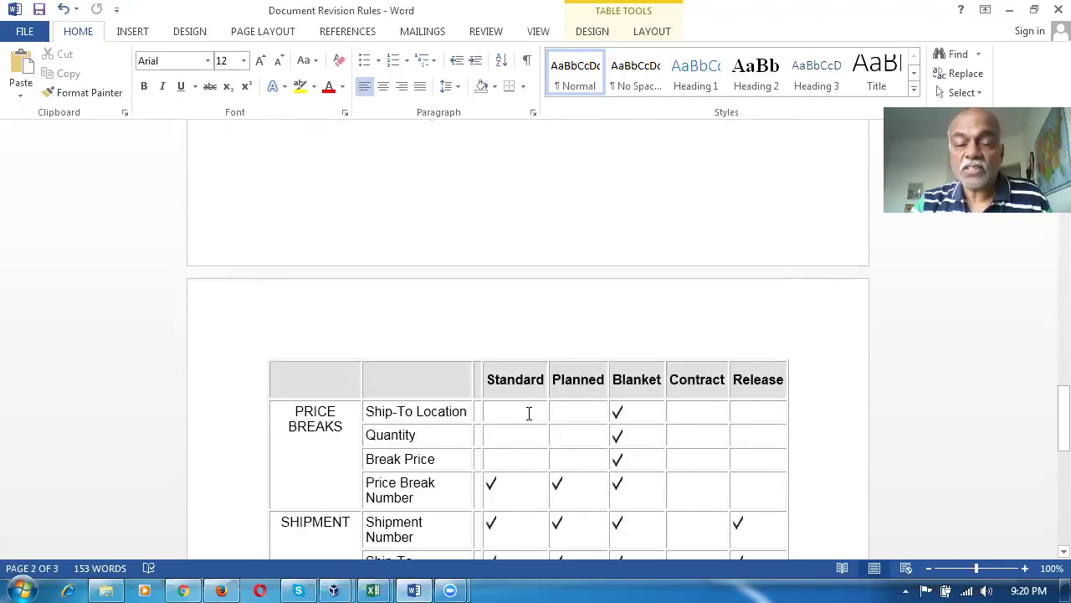
{"action": "left_click", "coordinate": [528, 411]}
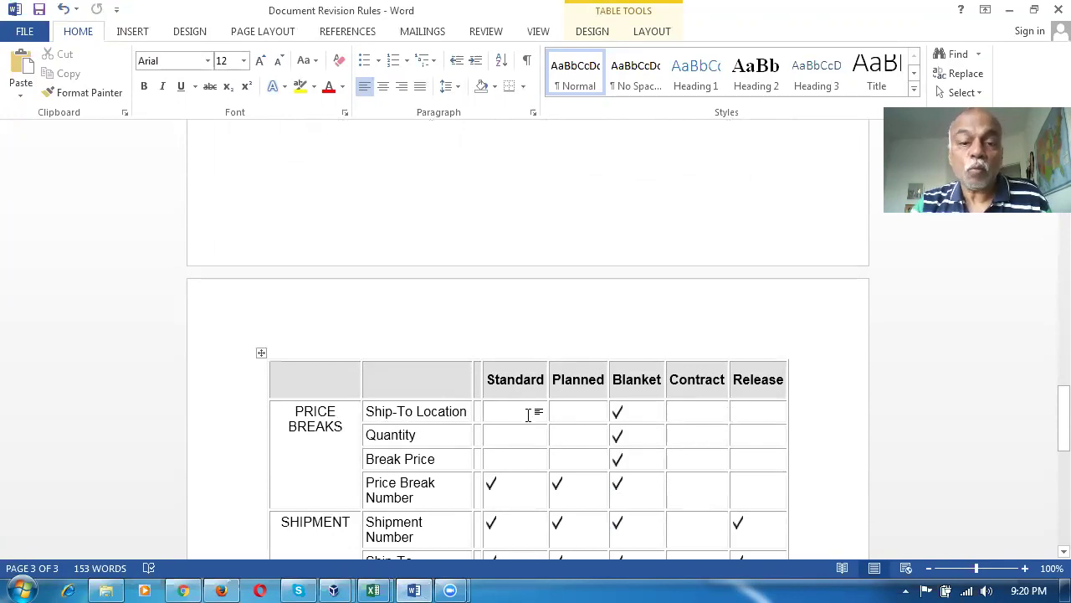
{"action": "scroll", "coordinate": [529, 414], "scroll_direction": "down", "scroll_amount": 3}
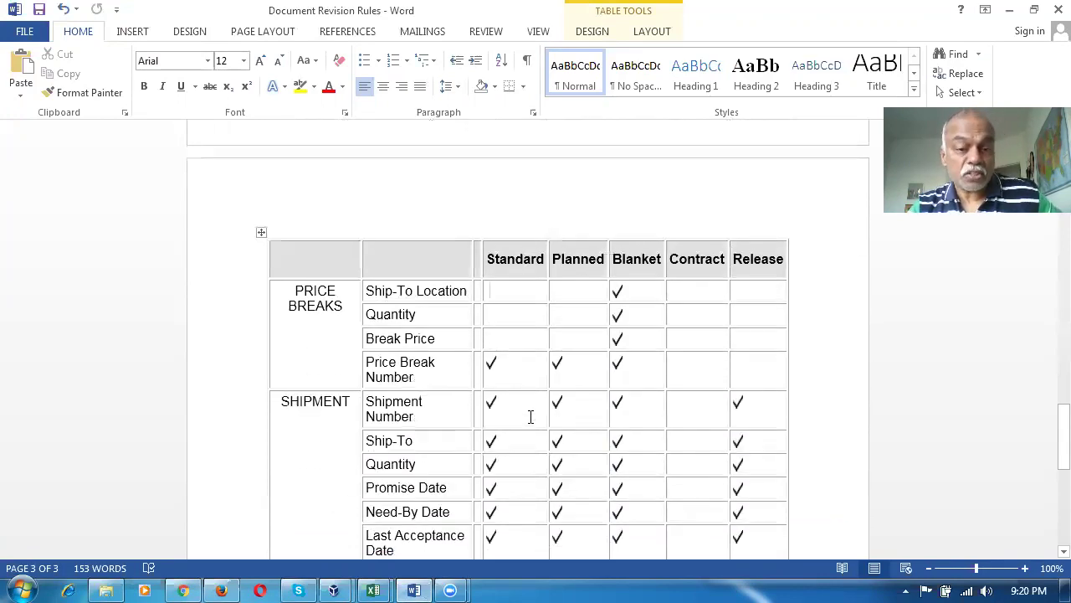
{"action": "scroll", "coordinate": [533, 416], "scroll_direction": "down", "scroll_amount": 3}
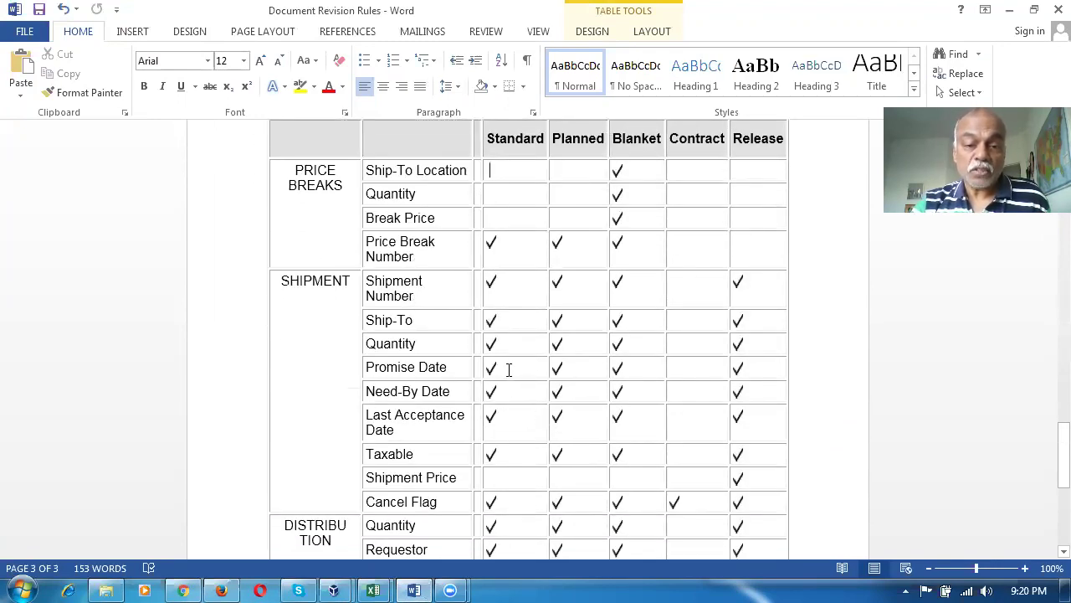
{"action": "scroll", "coordinate": [508, 369], "scroll_direction": "down", "scroll_amount": 3}
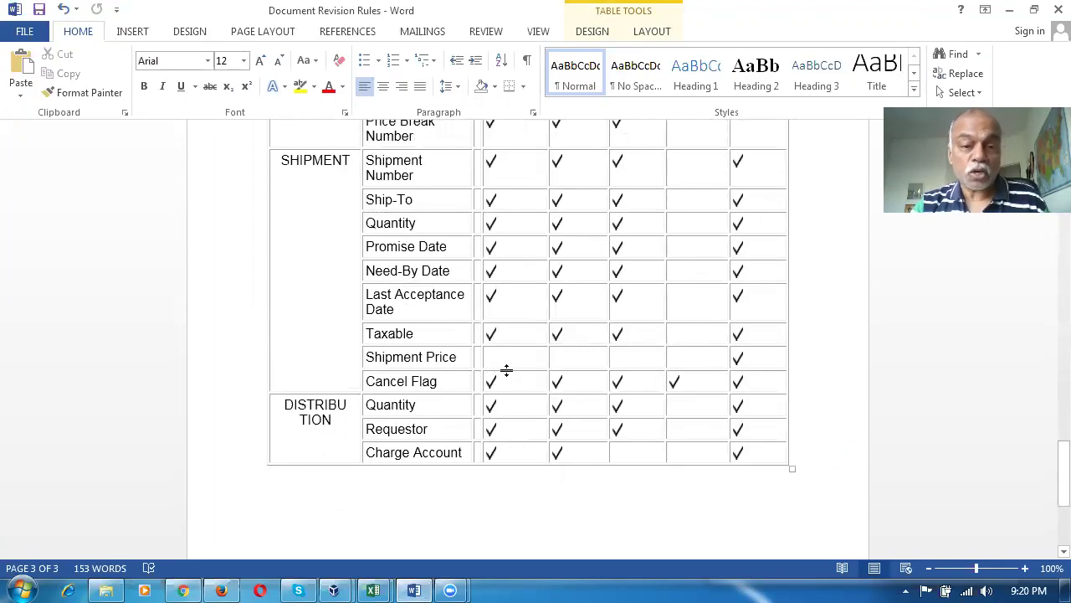
Switch to the Manage Orders page in Firefox and edit the selected open purchase order, agreeing to create a change order.
{"action": "left_click", "coordinate": [221, 590]}
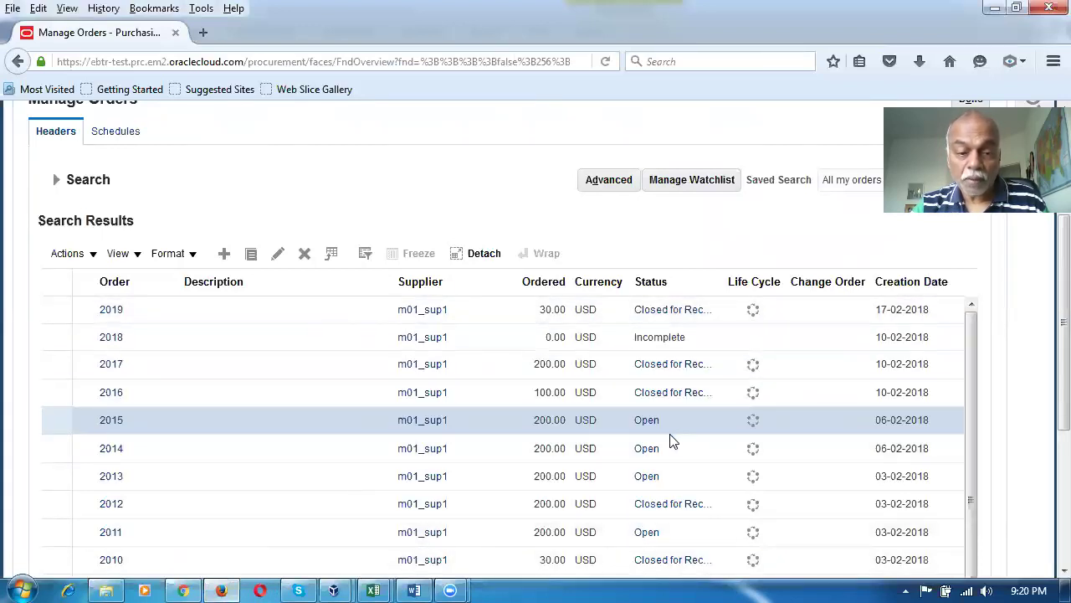
{"action": "left_click", "coordinate": [67, 252]}
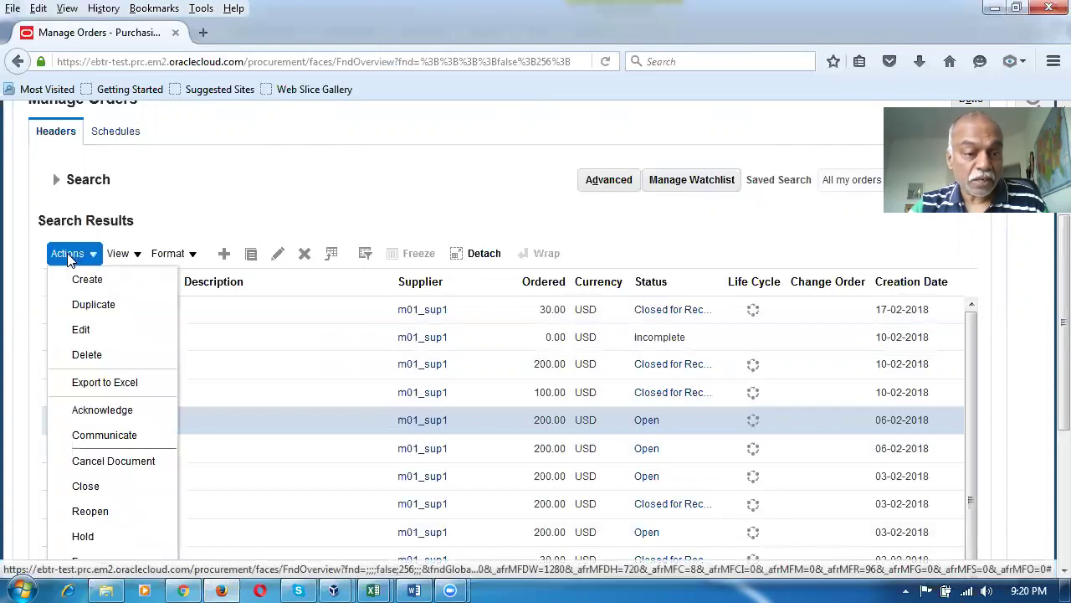
{"action": "left_click", "coordinate": [79, 331]}
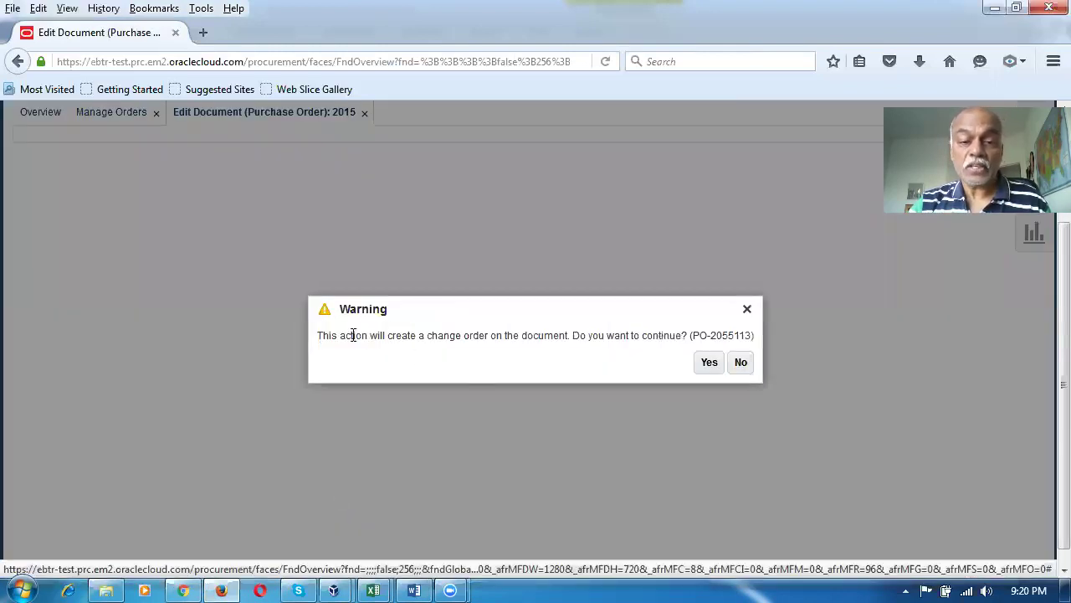
{"action": "left_click_drag", "start_coordinate": [353, 335], "coordinate": [608, 352]}
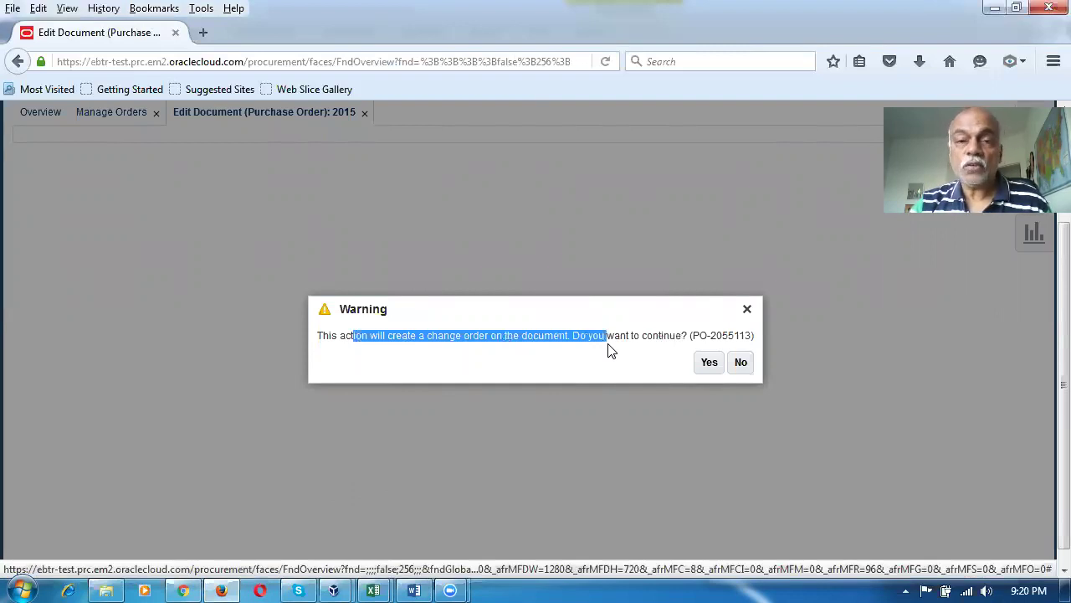
{"action": "left_click", "coordinate": [710, 364]}
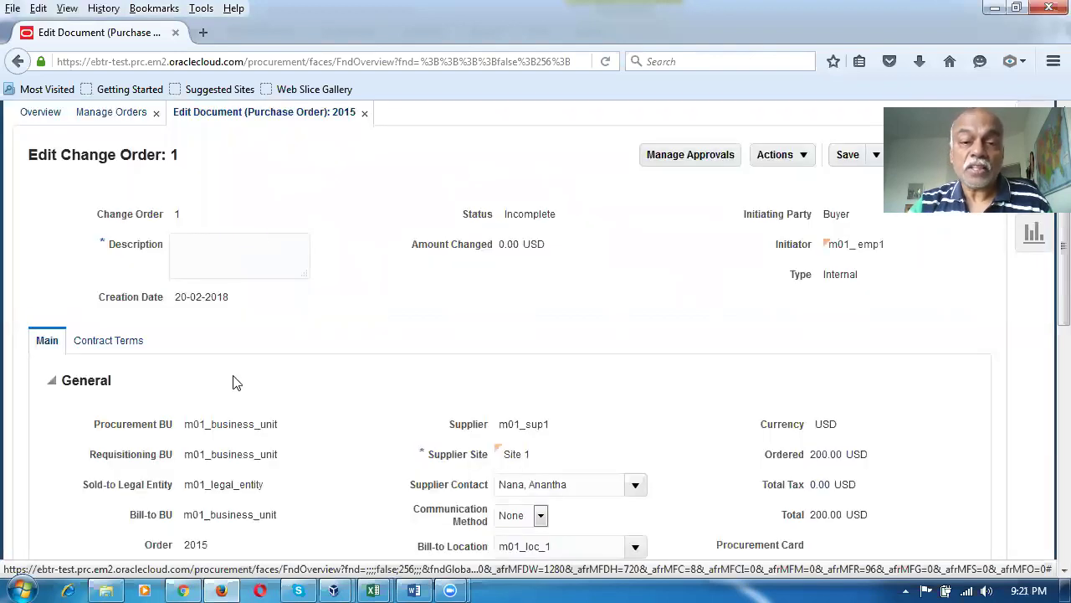
Enter "Enhancement of Amount Agreed" as the change order's description.
{"action": "left_click", "coordinate": [214, 257]}
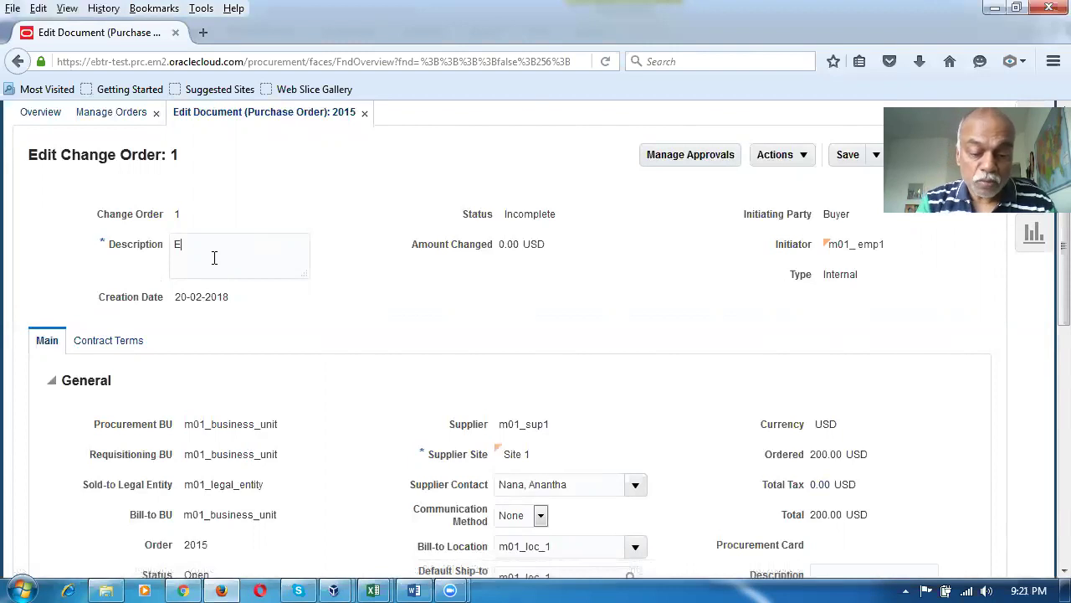
{"action": "type", "text": "Enhancement"}
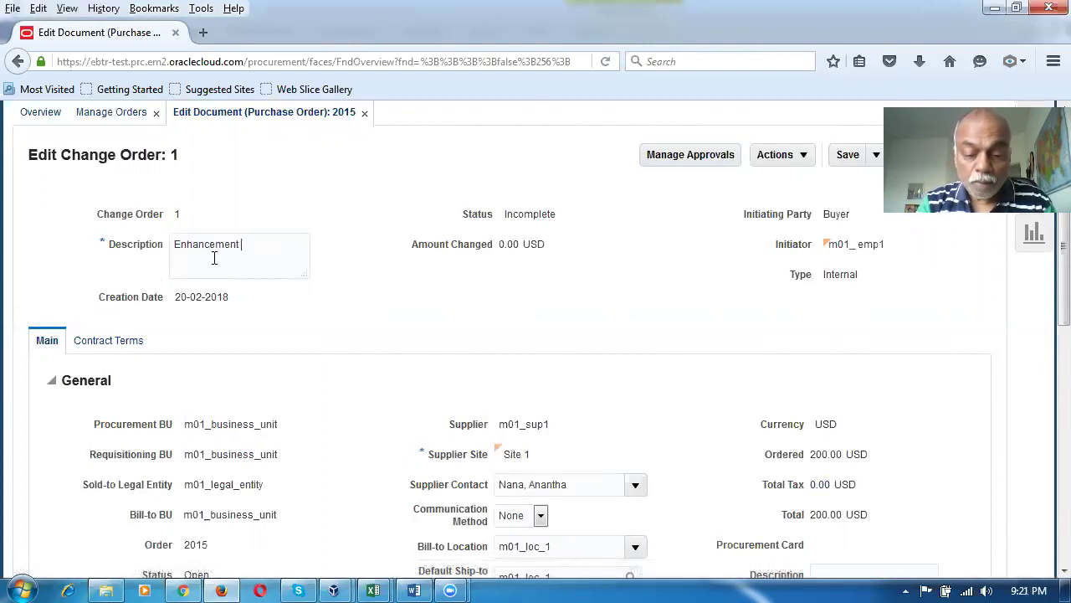
{"action": "type", "text": " of Amou"}
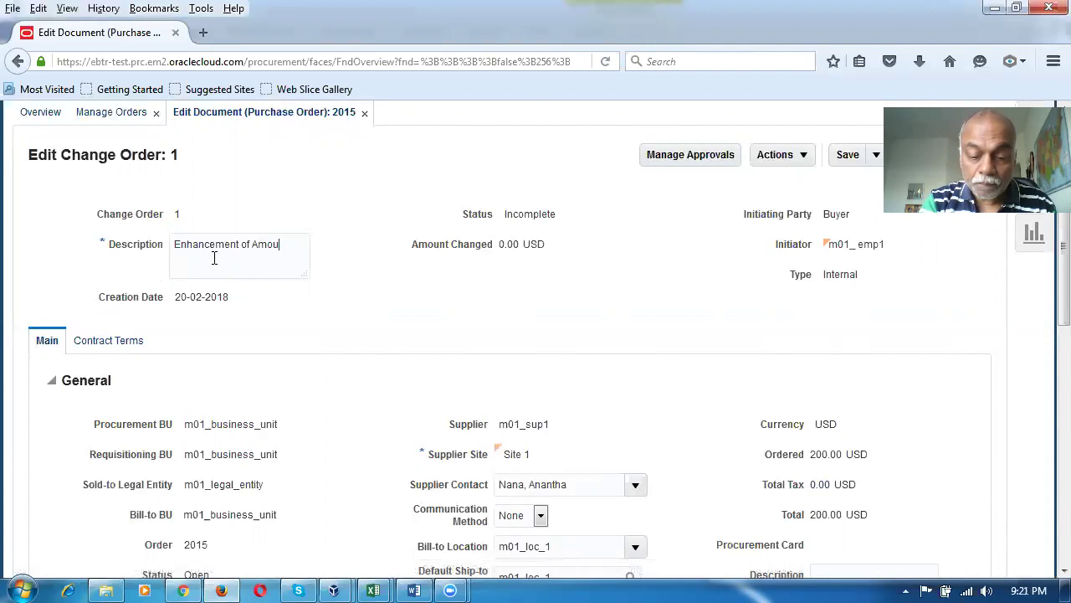
{"action": "type", "text": "nt Agreed"}
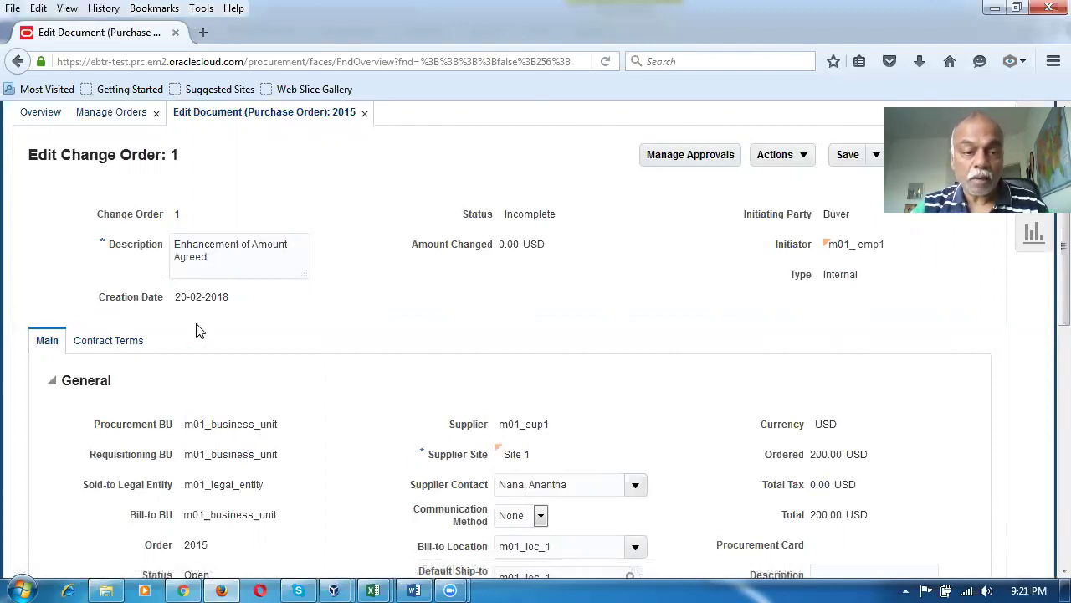
Save the change order, submit it for approval and dismiss the confirmation.
{"action": "left_click", "coordinate": [846, 156]}
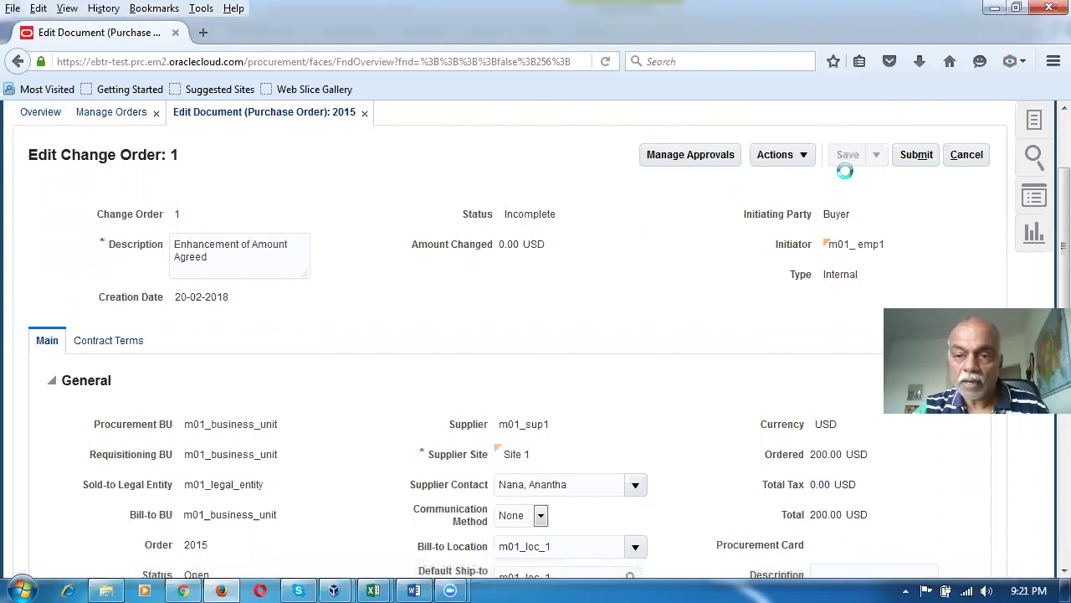
{"action": "left_click", "coordinate": [916, 155]}
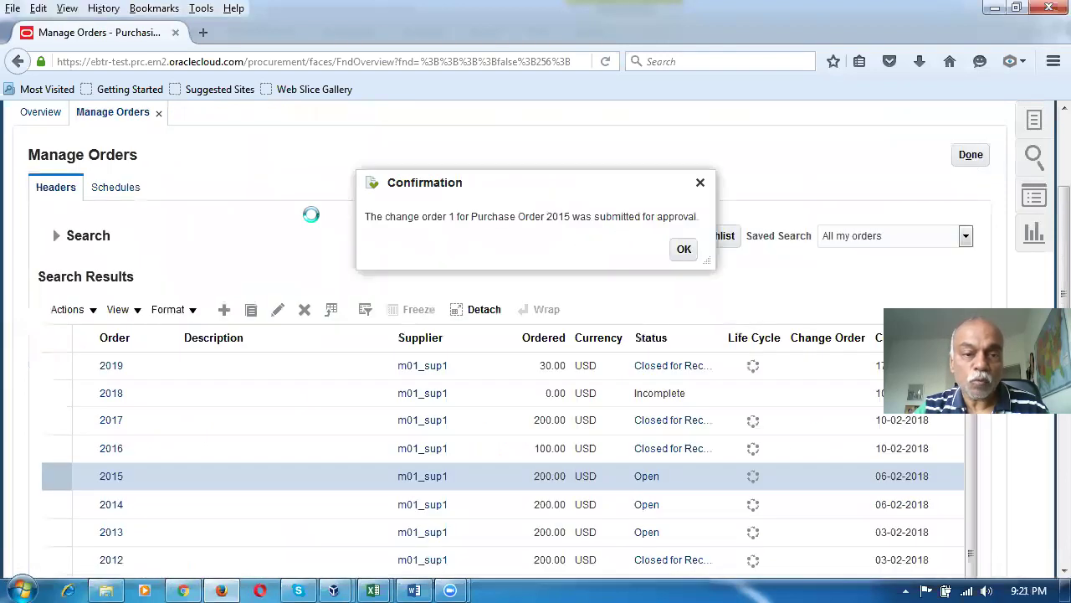
{"action": "left_click_drag", "start_coordinate": [384, 216], "coordinate": [670, 216]}
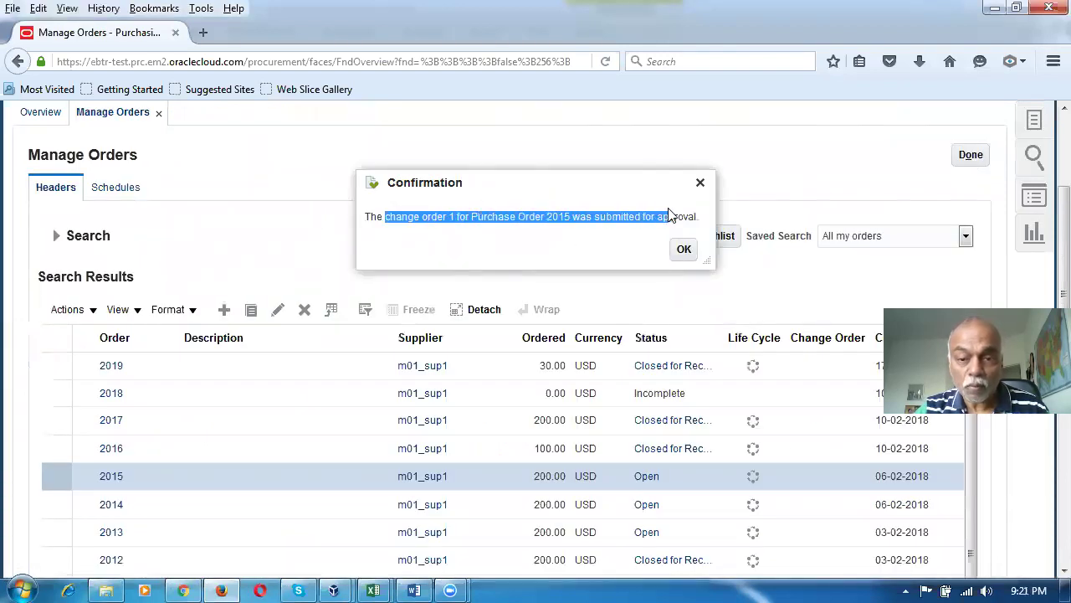
{"action": "left_click", "coordinate": [685, 250]}
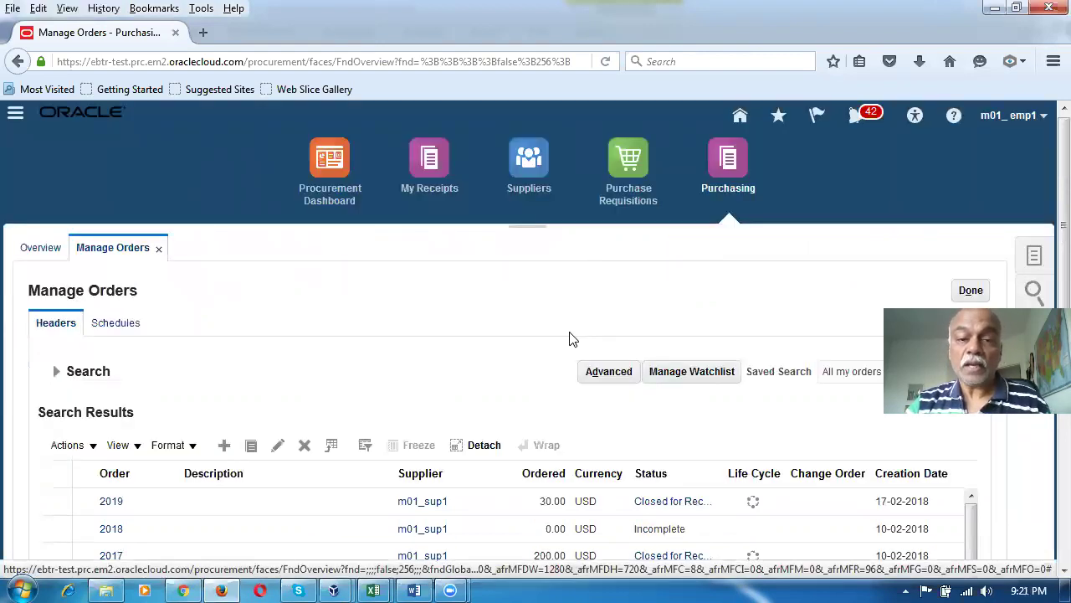
{"action": "scroll", "coordinate": [569, 339], "scroll_direction": "down", "scroll_amount": 3}
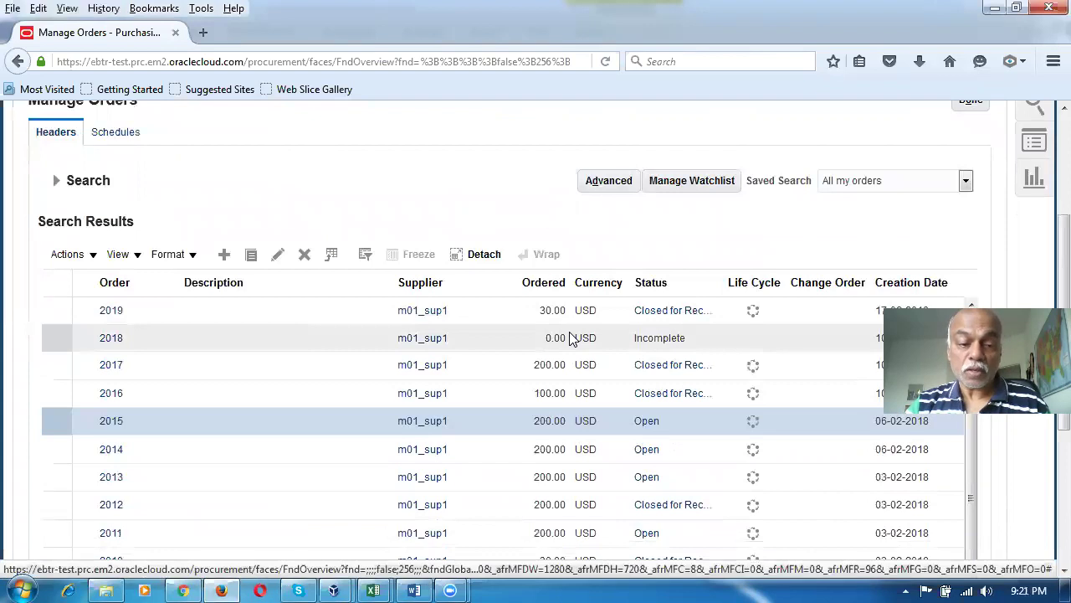
{"action": "scroll", "coordinate": [567, 336], "scroll_direction": "up", "scroll_amount": 3}
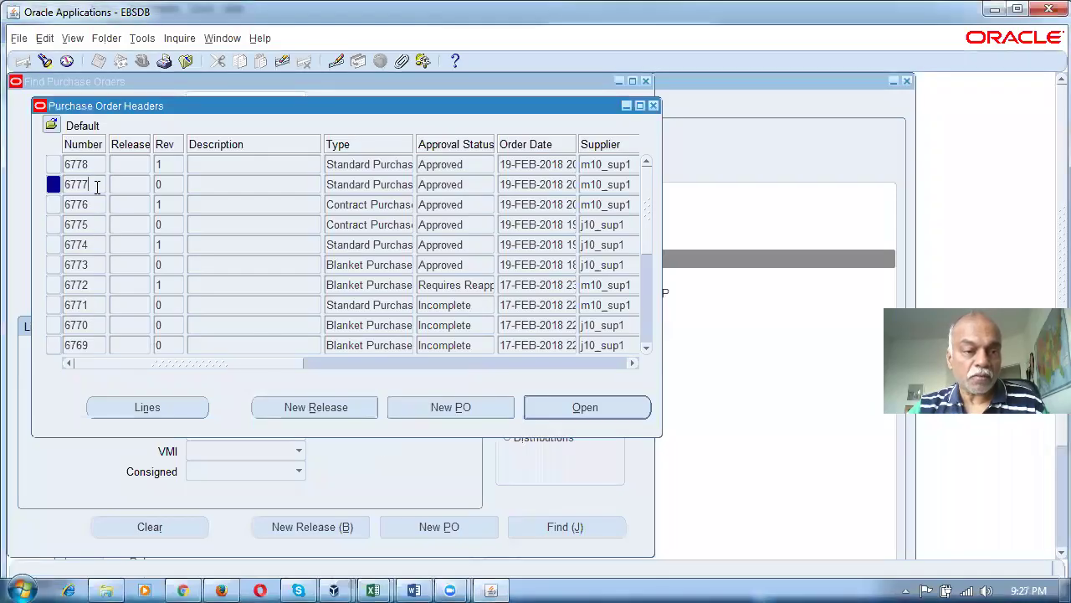
Open the approved m10_sup1 standard purchase order at revision 0 from the purchase order headers.
{"action": "left_click", "coordinate": [588, 407]}
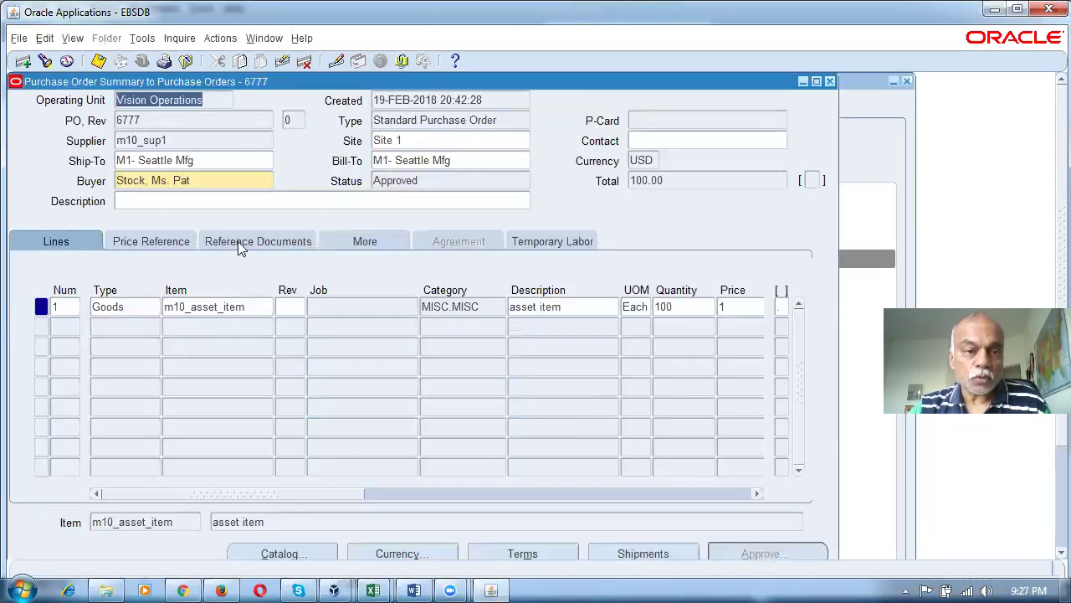
On line 1 of the purchase order, set the m10_asset_item quantity to 102 and the price to 1.3.
{"action": "left_click", "coordinate": [293, 123]}
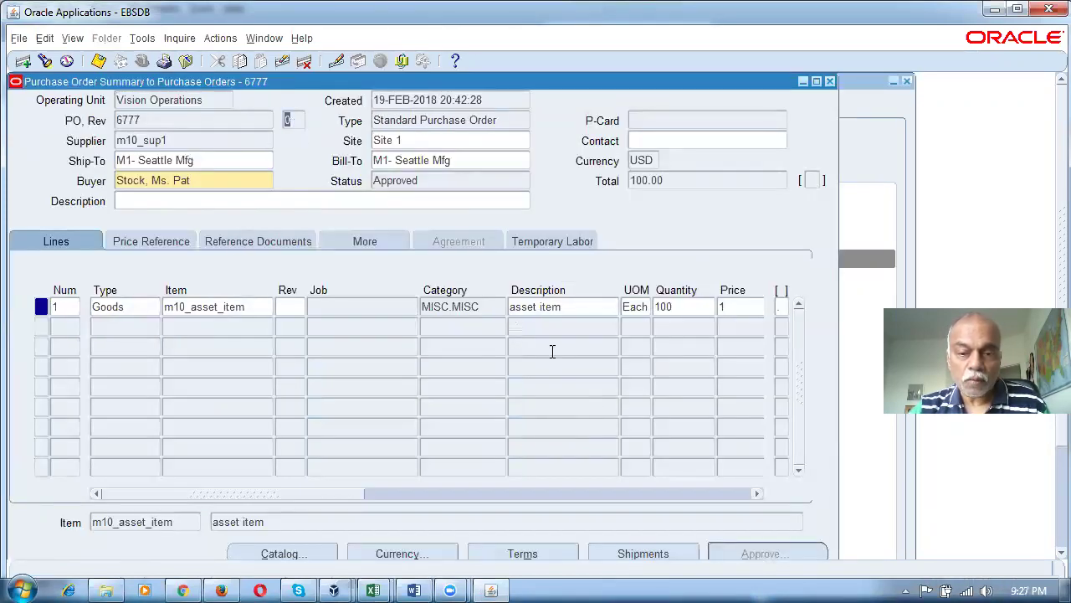
{"action": "left_click", "coordinate": [687, 309]}
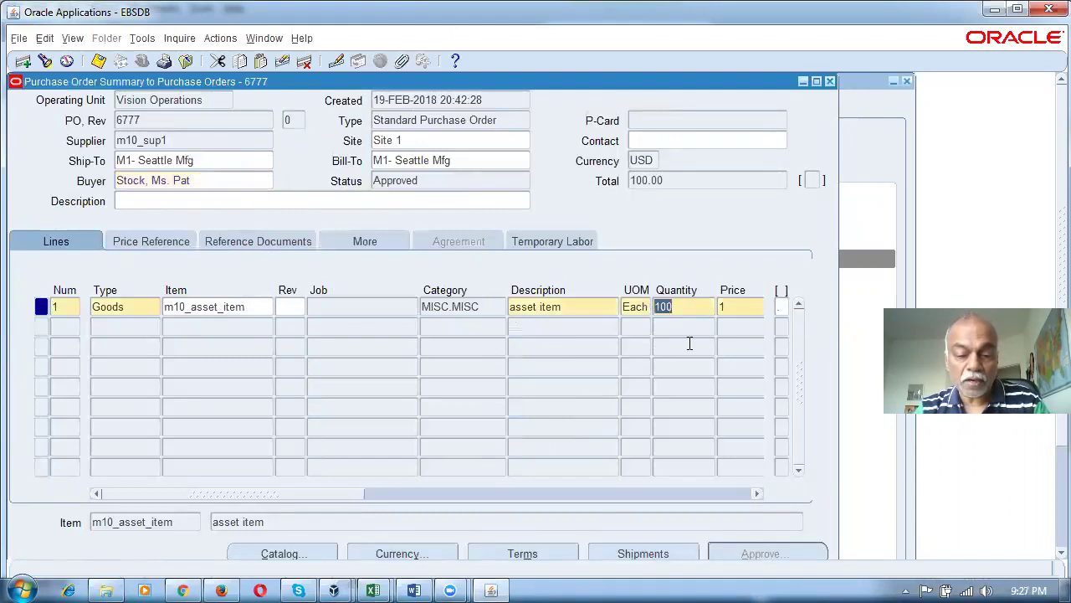
{"action": "type", "text": "102"}
{"action": "key", "text": "Tab"}
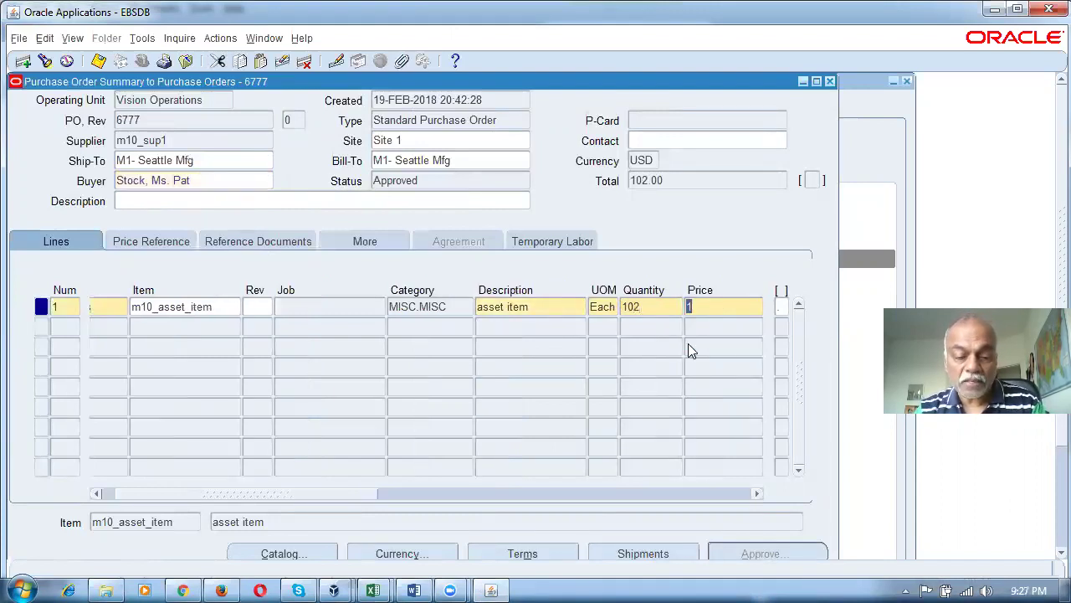
{"action": "type", "text": "1.3"}
{"action": "key", "text": "Tab"}
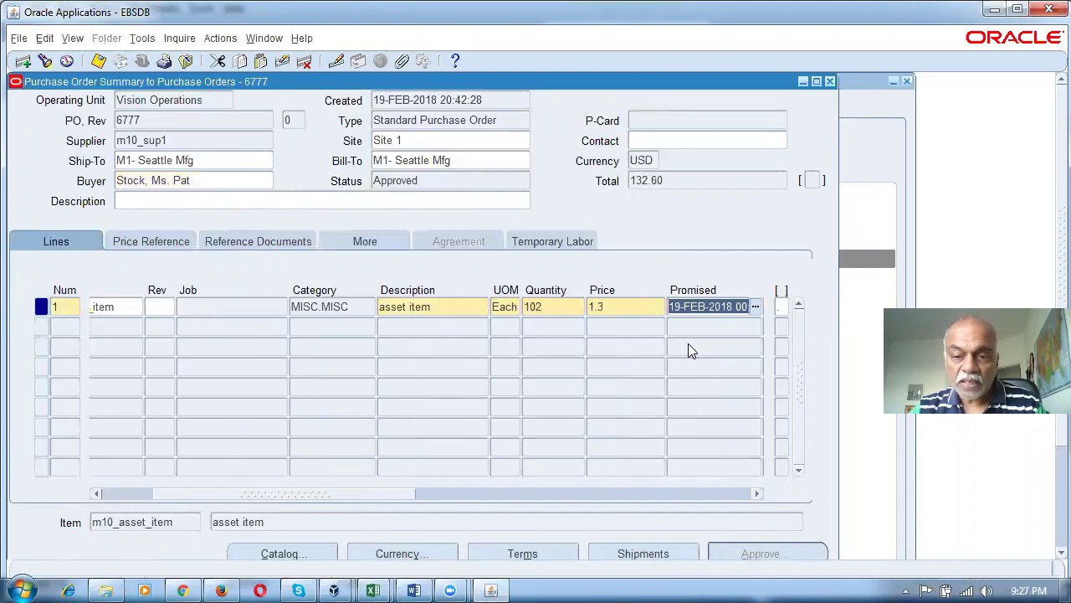
Set line 1's promised date to 21-FEB-2018.
{"action": "key", "text": "Home"}
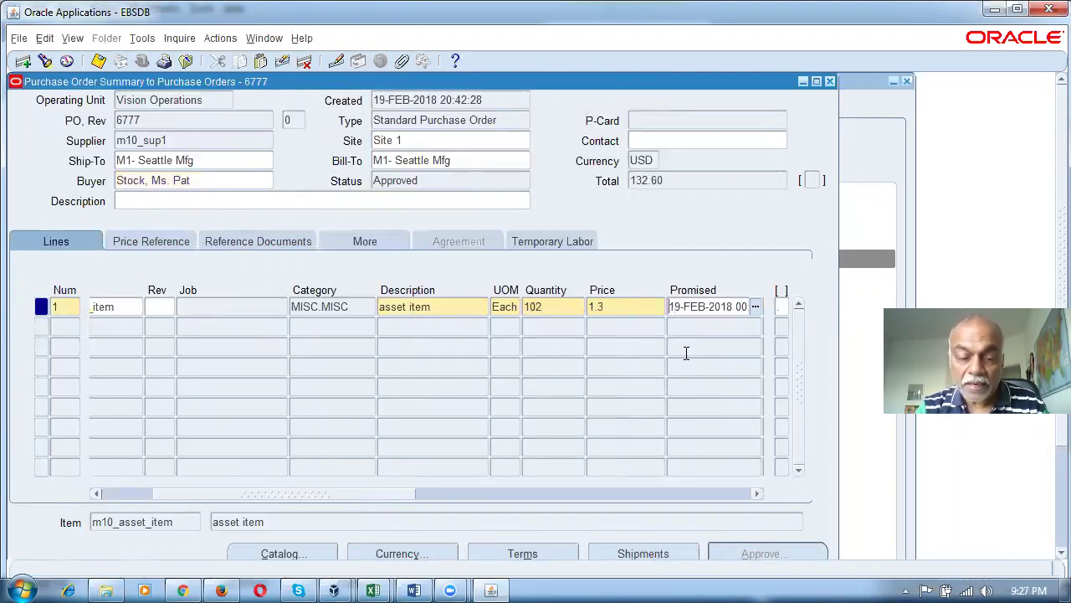
{"action": "key", "text": "Delete"}
{"action": "key", "text": "Delete"}
{"action": "type", "text": "21"}
{"action": "key", "text": "Tab"}
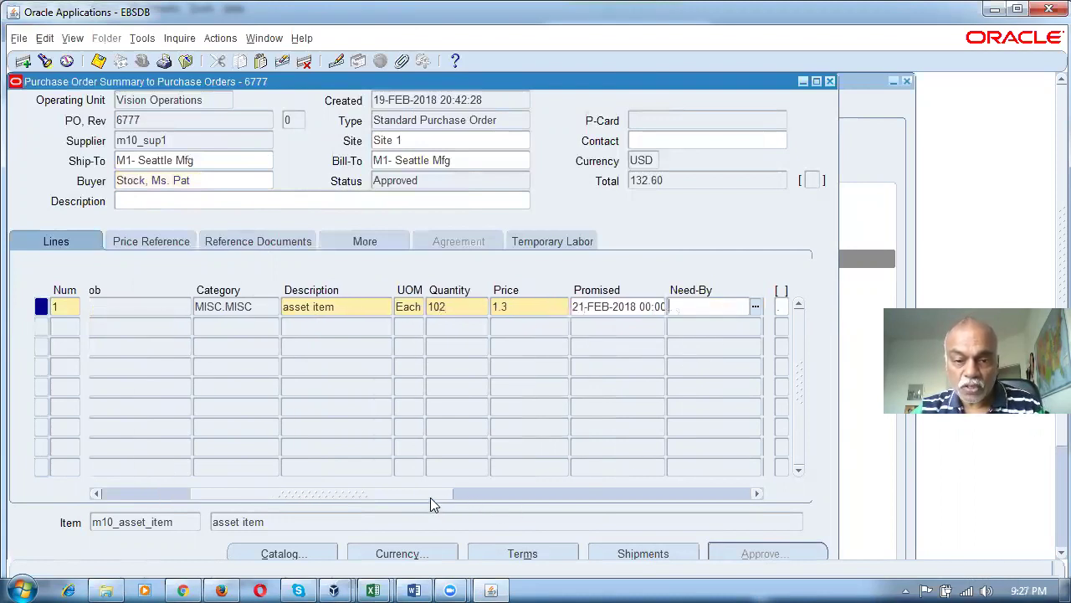
Save the changed purchase order as a new document revision and submit it for approval.
{"action": "left_click_drag", "start_coordinate": [430, 497], "coordinate": [550, 495]}
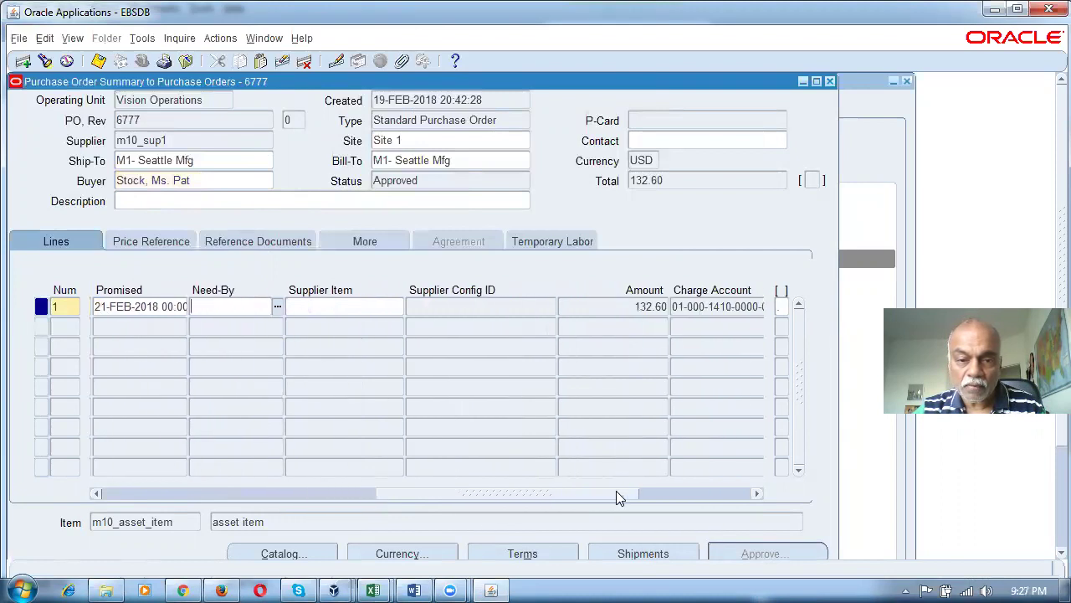
{"action": "left_click_drag", "start_coordinate": [617, 494], "coordinate": [571, 497]}
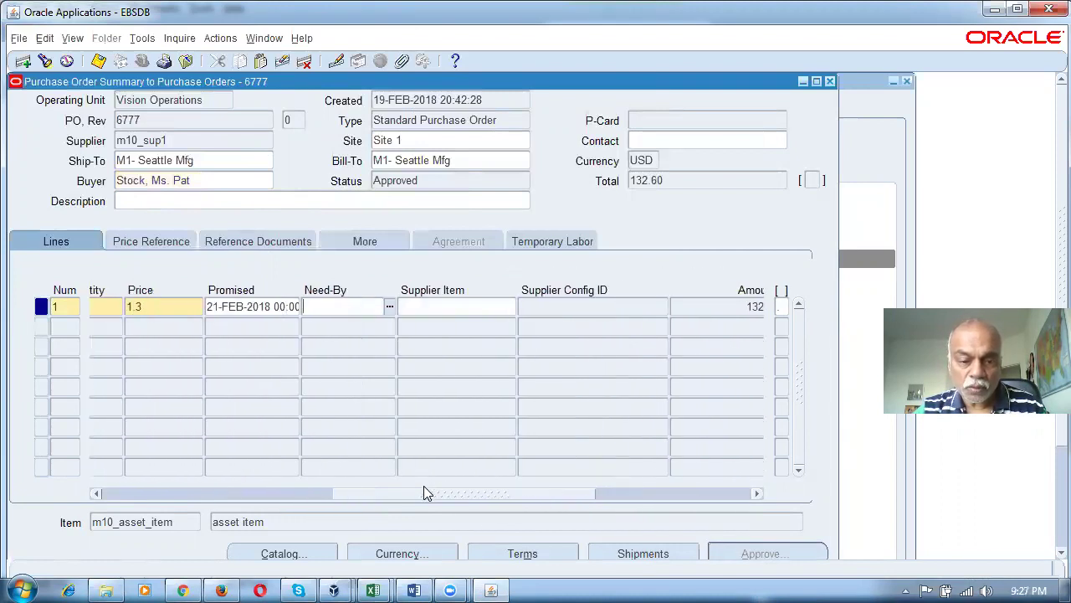
{"action": "left_click_drag", "start_coordinate": [423, 494], "coordinate": [283, 498]}
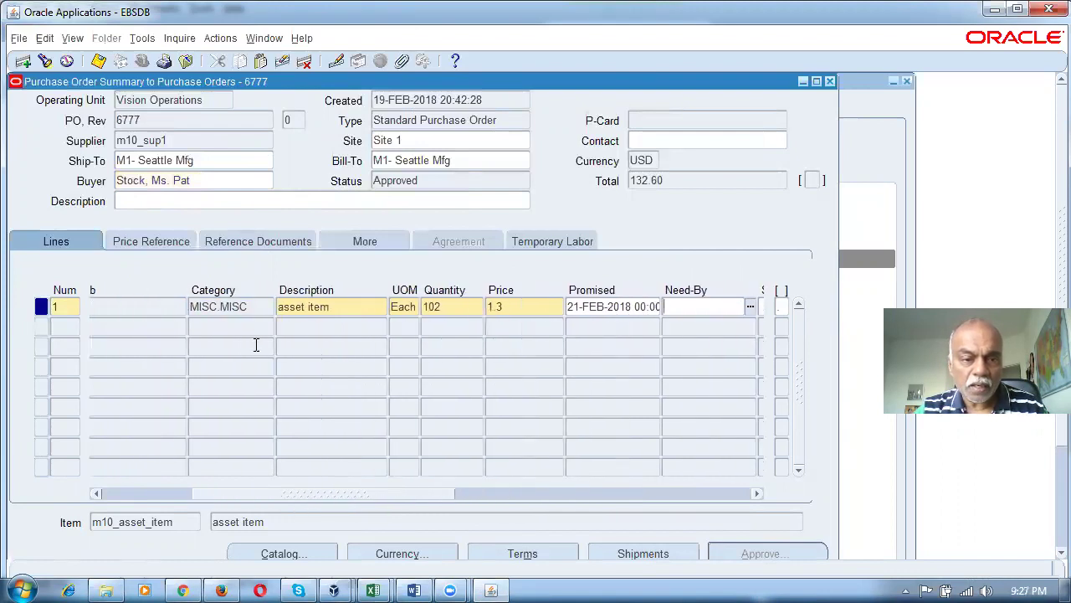
{"action": "left_click", "coordinate": [252, 307]}
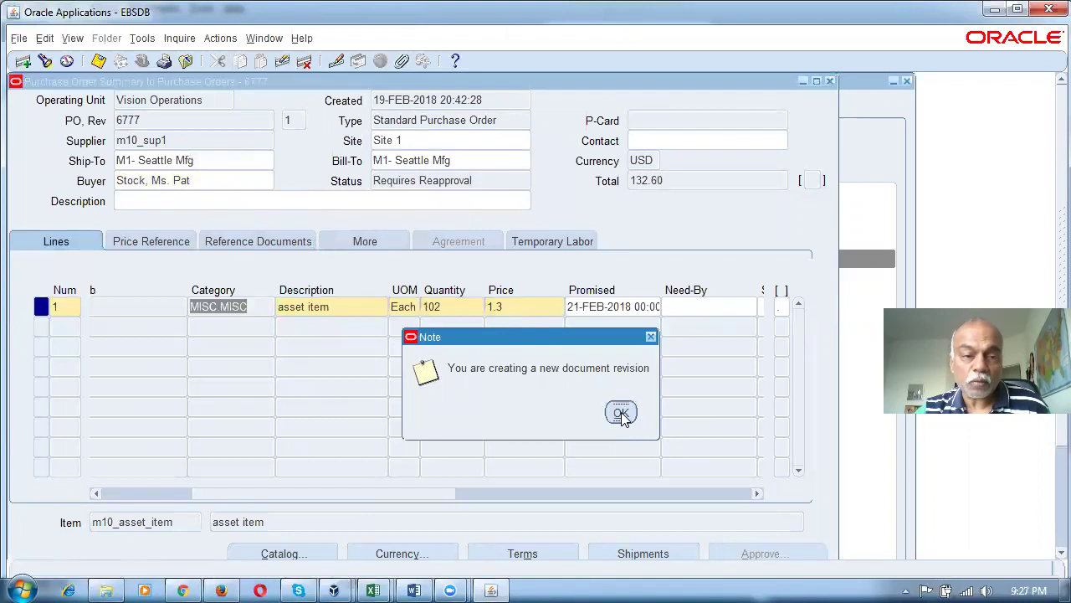
{"action": "left_click", "coordinate": [621, 411]}
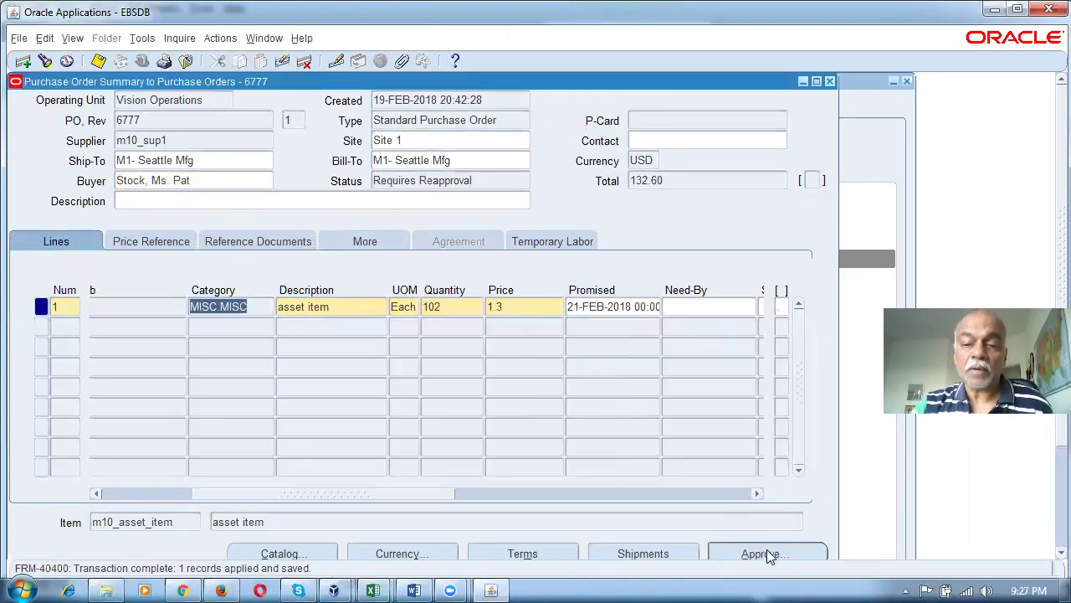
{"action": "left_click", "coordinate": [765, 553]}
{"action": "left_click", "coordinate": [437, 510]}
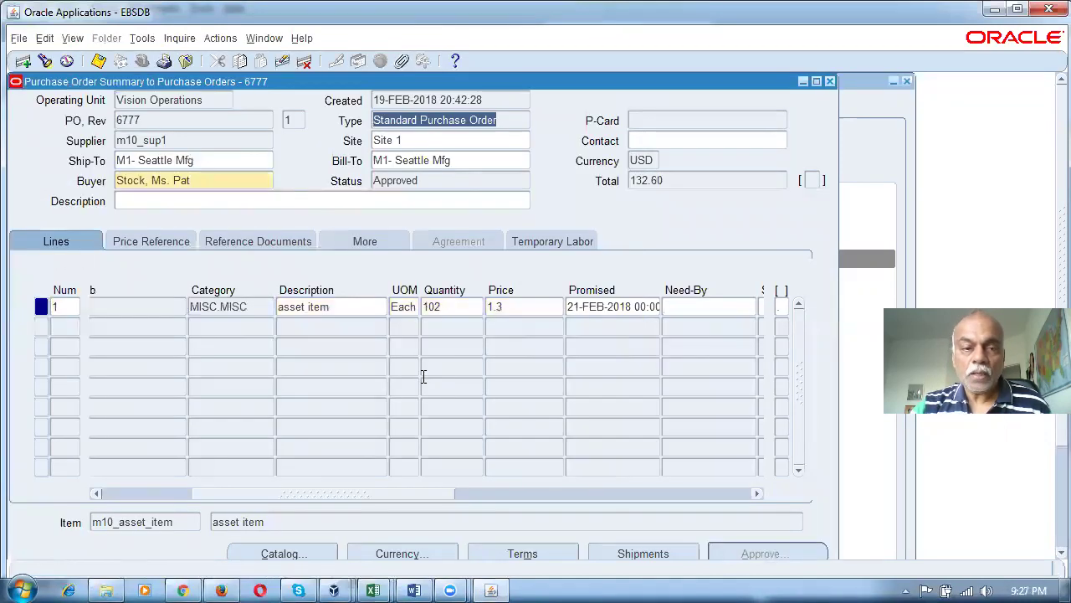
{"action": "left_click", "coordinate": [297, 121]}
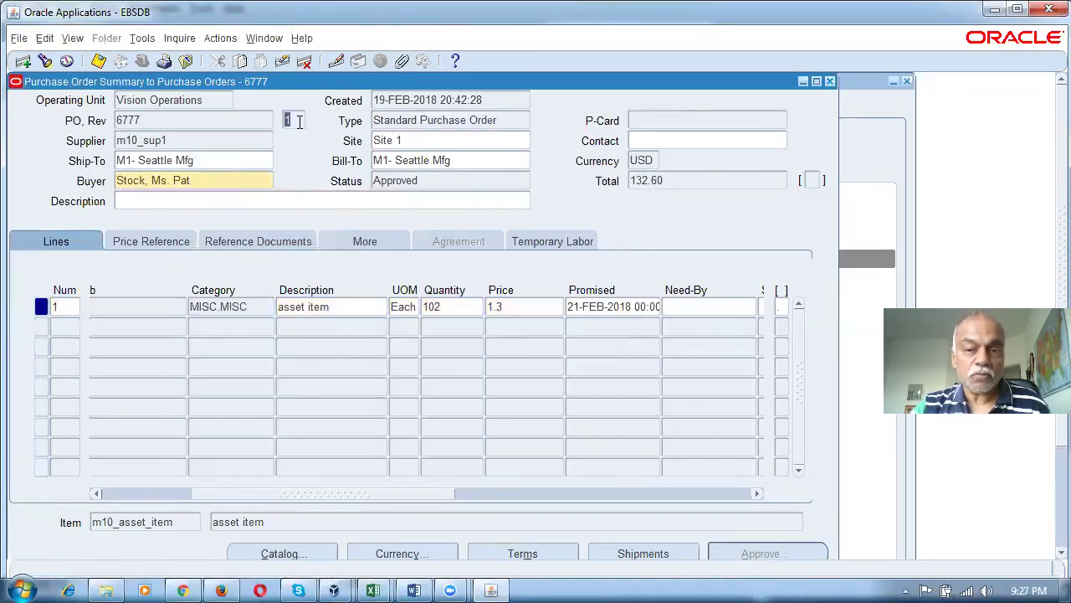
Close the purchase order, the order headers and the Find Purchase Orders form to return to the Navigator.
{"action": "left_click", "coordinate": [830, 81]}
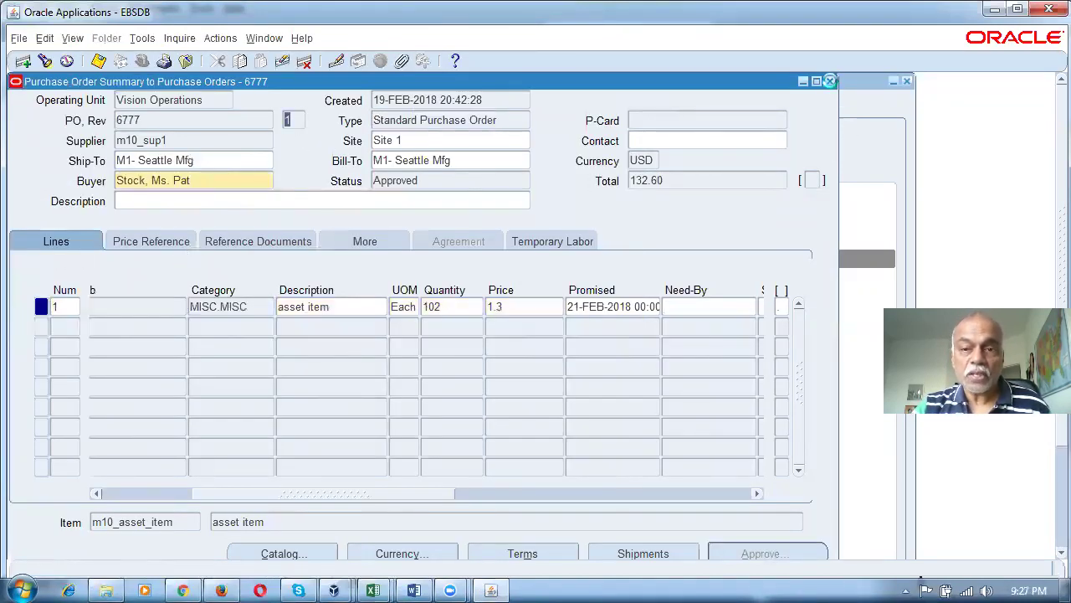
{"action": "left_click", "coordinate": [652, 107]}
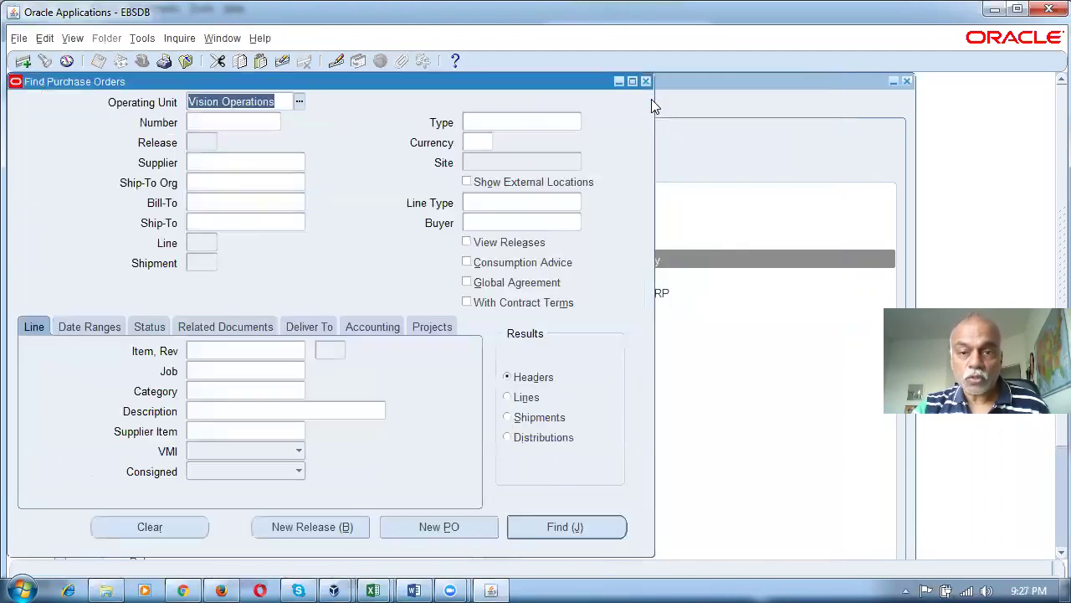
{"action": "left_click", "coordinate": [647, 83]}
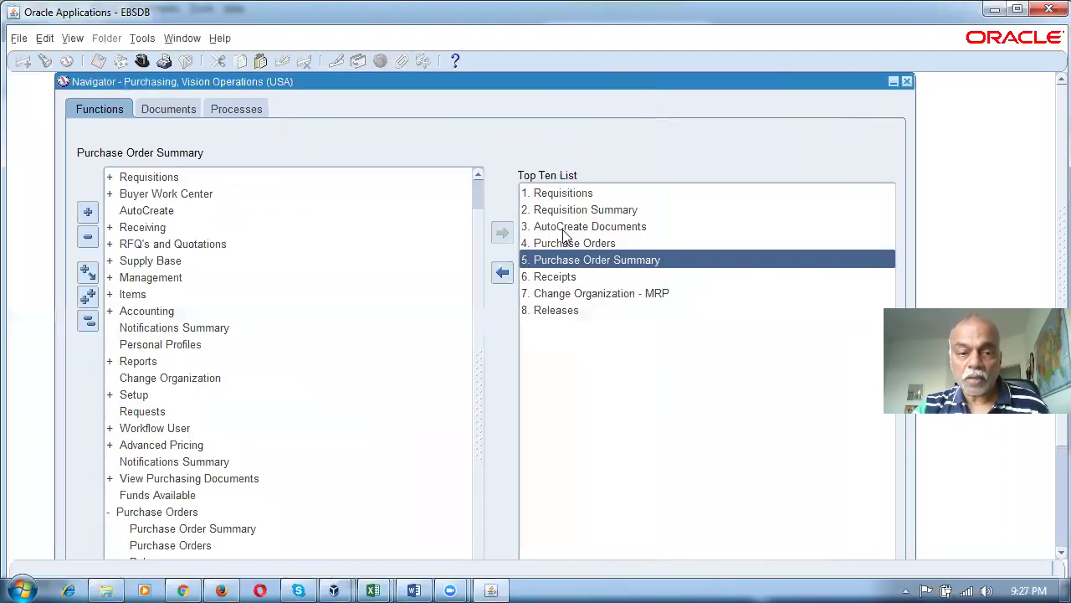
Collapse all Navigator functions, expand Purchase Orders and open PO Change History.
{"action": "left_click", "coordinate": [88, 321]}
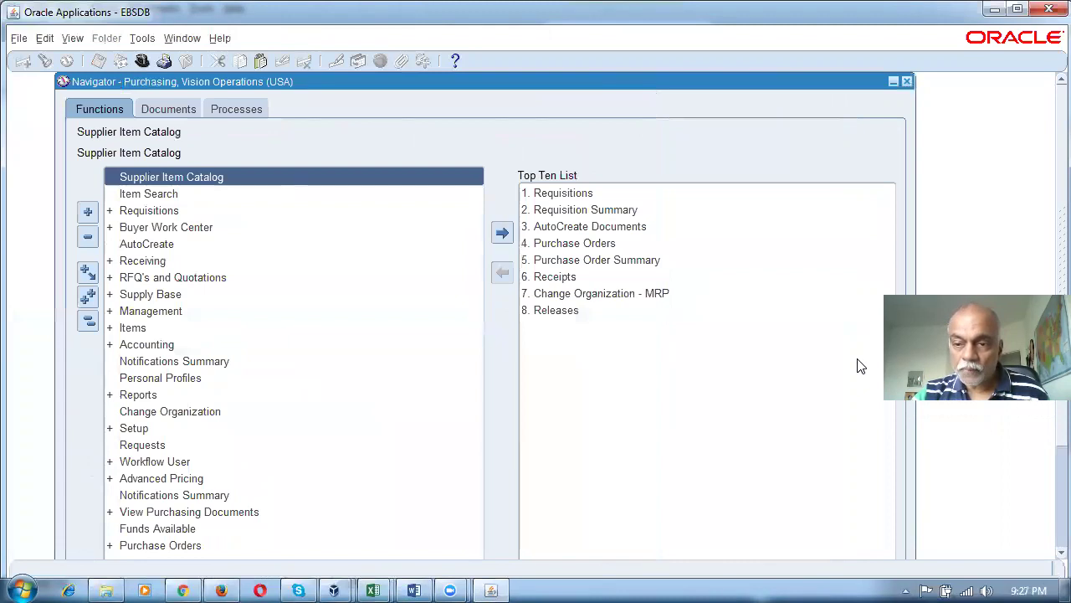
{"action": "scroll", "coordinate": [1049, 462], "scroll_direction": "down", "scroll_amount": 3}
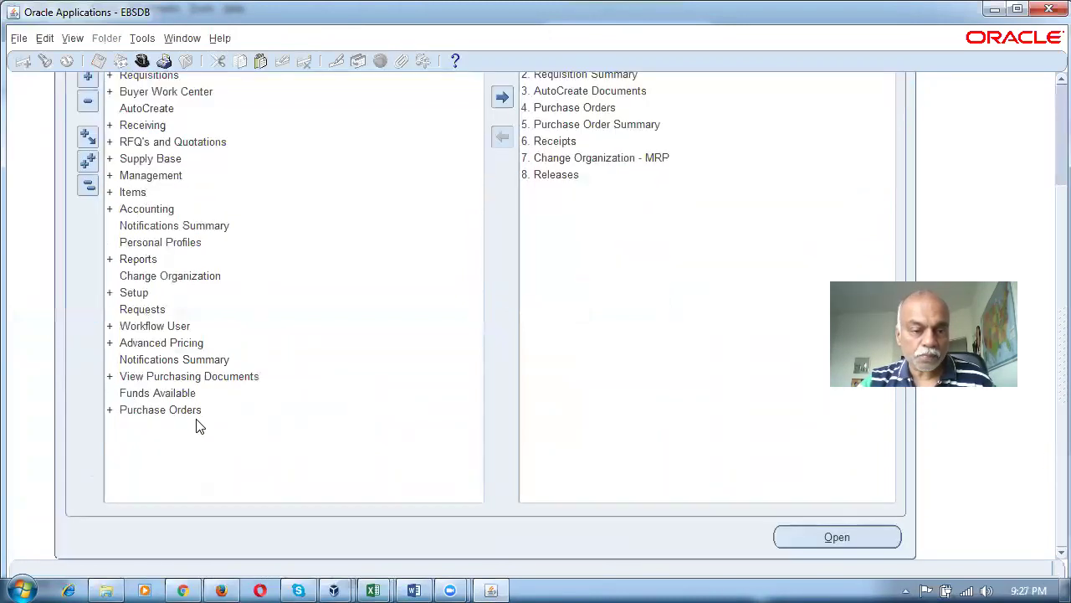
{"action": "double_click", "coordinate": [196, 410]}
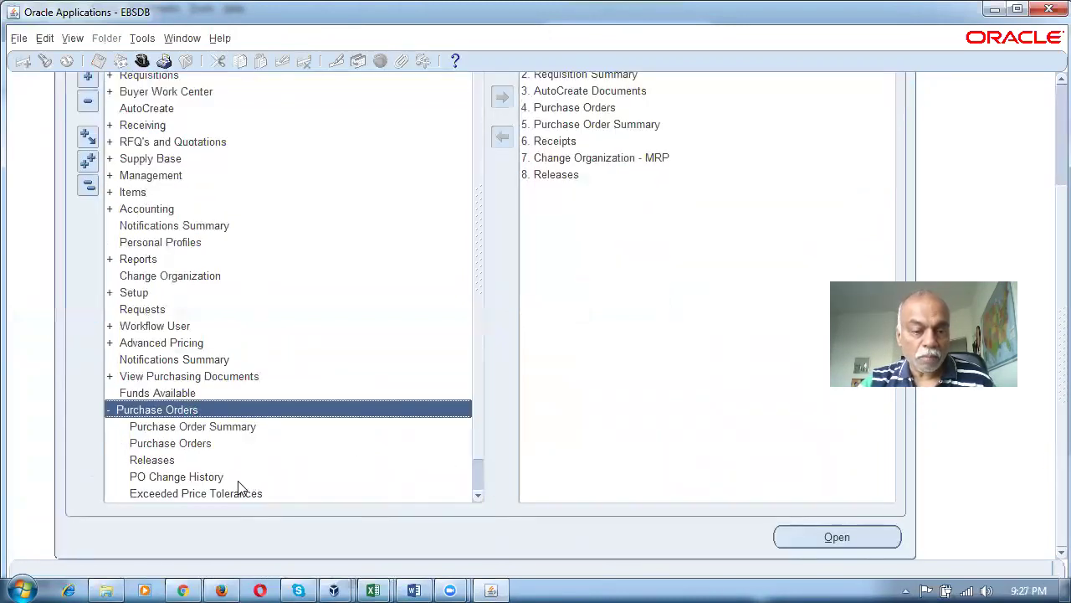
{"action": "left_click", "coordinate": [238, 478]}
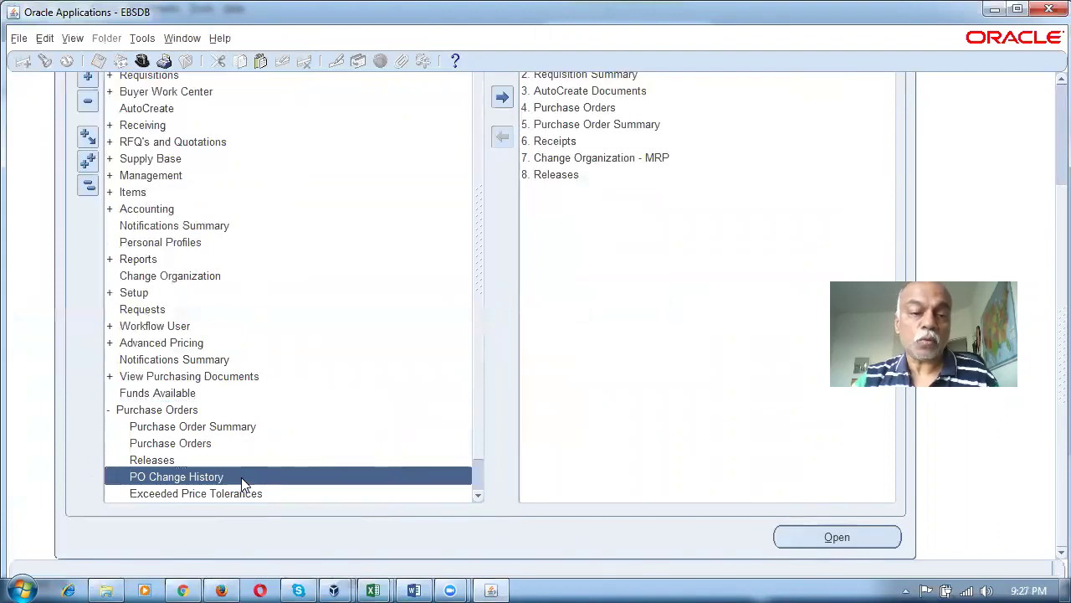
{"action": "double_click", "coordinate": [241, 476]}
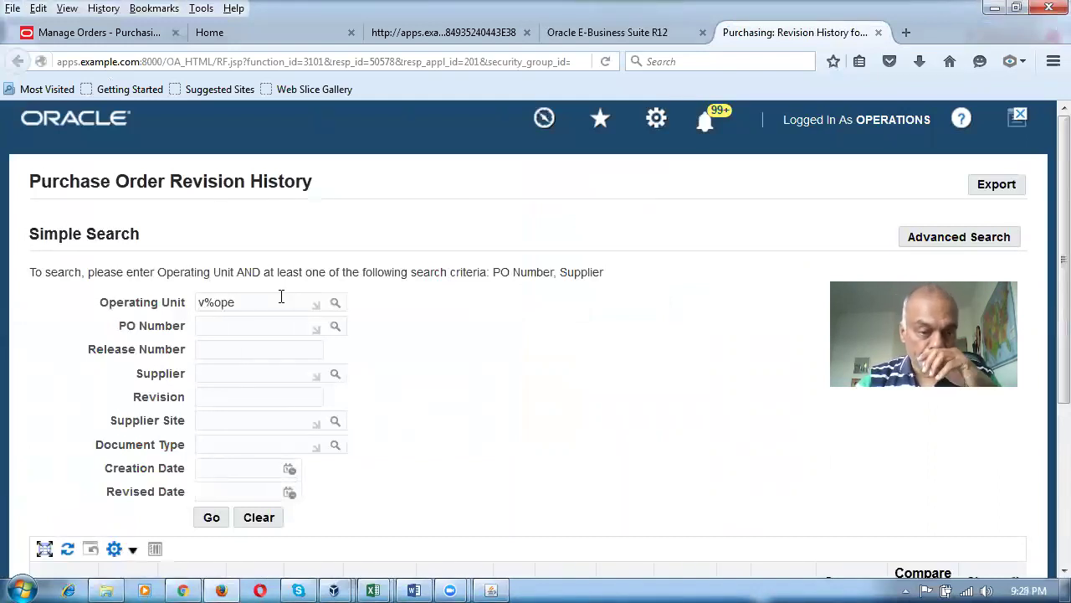
Search the revision history for the Vision Operations operating unit and the changed order's PO number.
{"action": "key", "text": "Tab"}
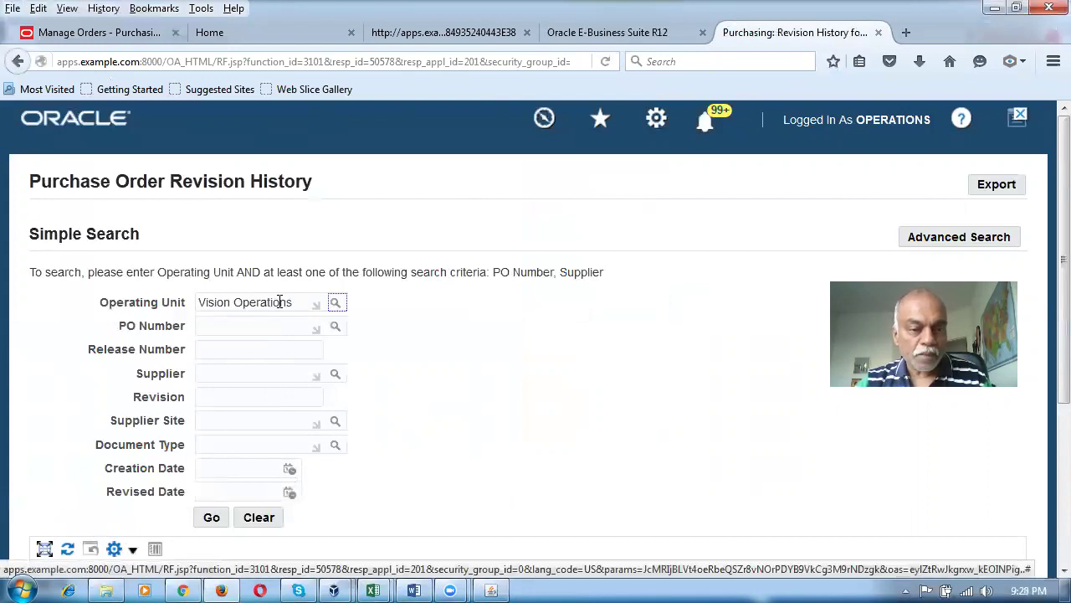
{"action": "left_click", "coordinate": [244, 329]}
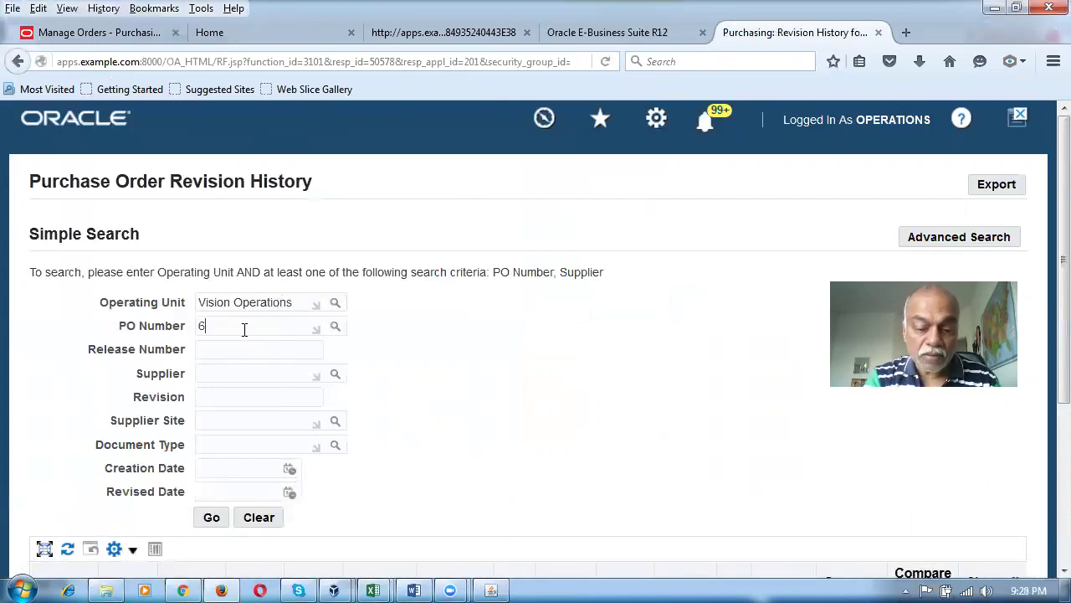
{"action": "type", "text": "6777"}
{"action": "key", "text": "Tab"}
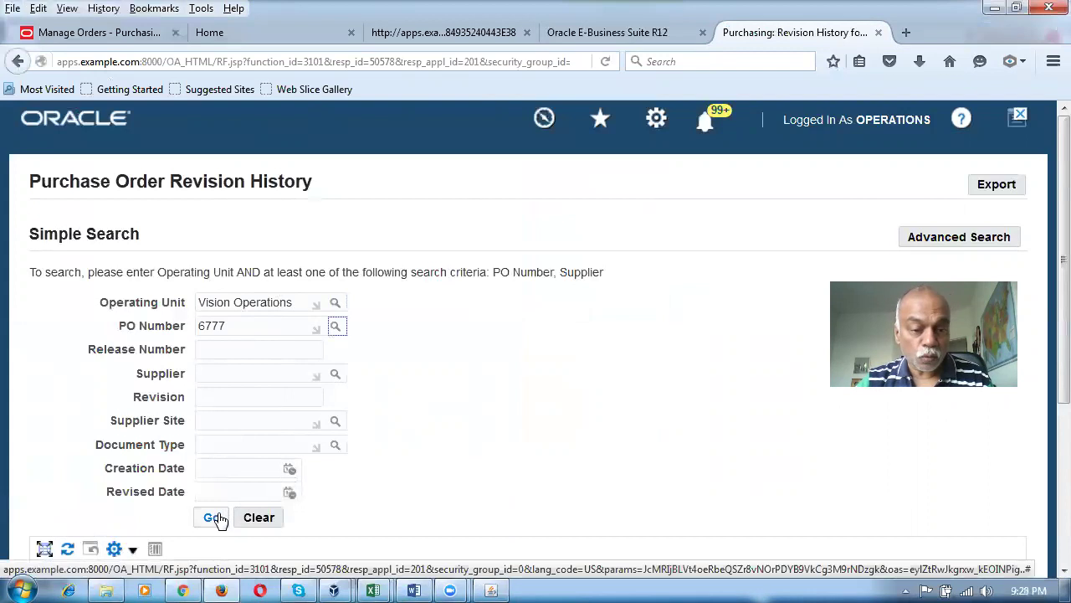
{"action": "left_click", "coordinate": [212, 518]}
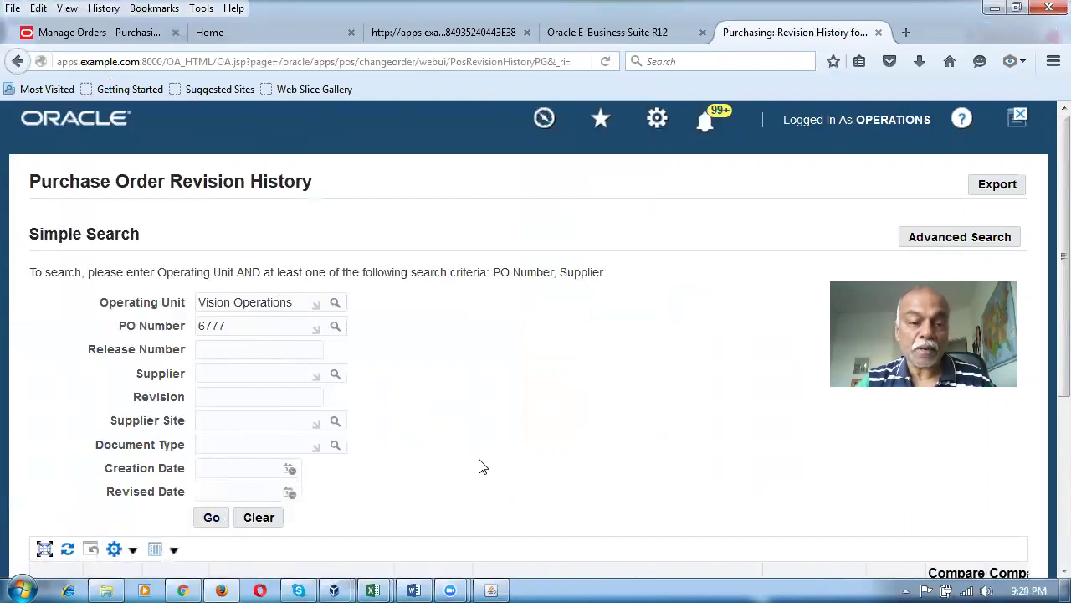
Compare revision 1 with the original purchase order and examine the altered fields with their previous and new values.
{"action": "scroll", "coordinate": [479, 466], "scroll_direction": "down", "scroll_amount": 5}
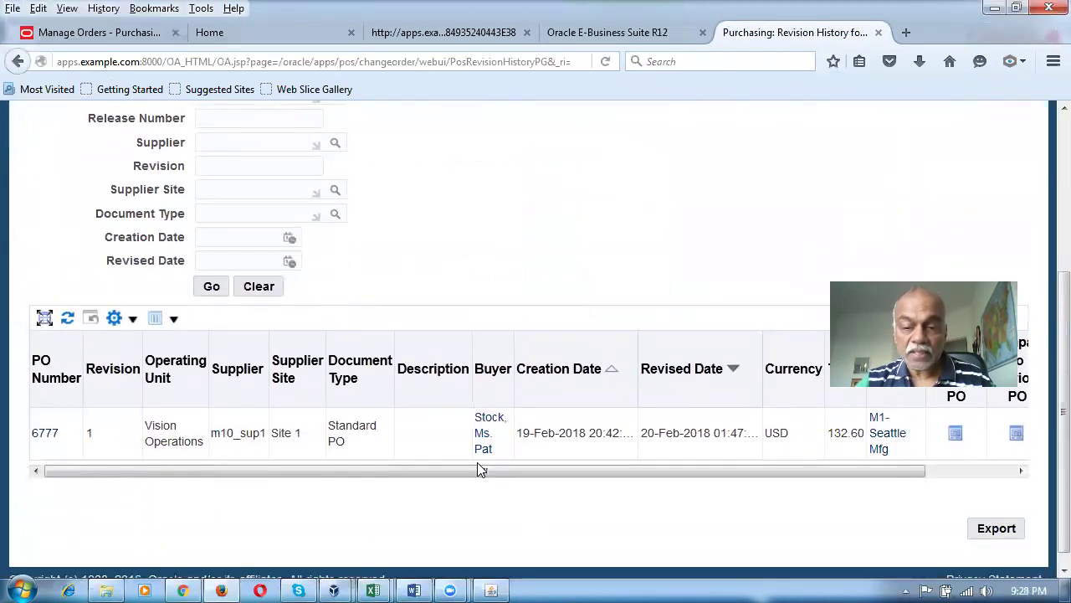
{"action": "scroll", "coordinate": [725, 468], "scroll_direction": "up", "scroll_amount": 3}
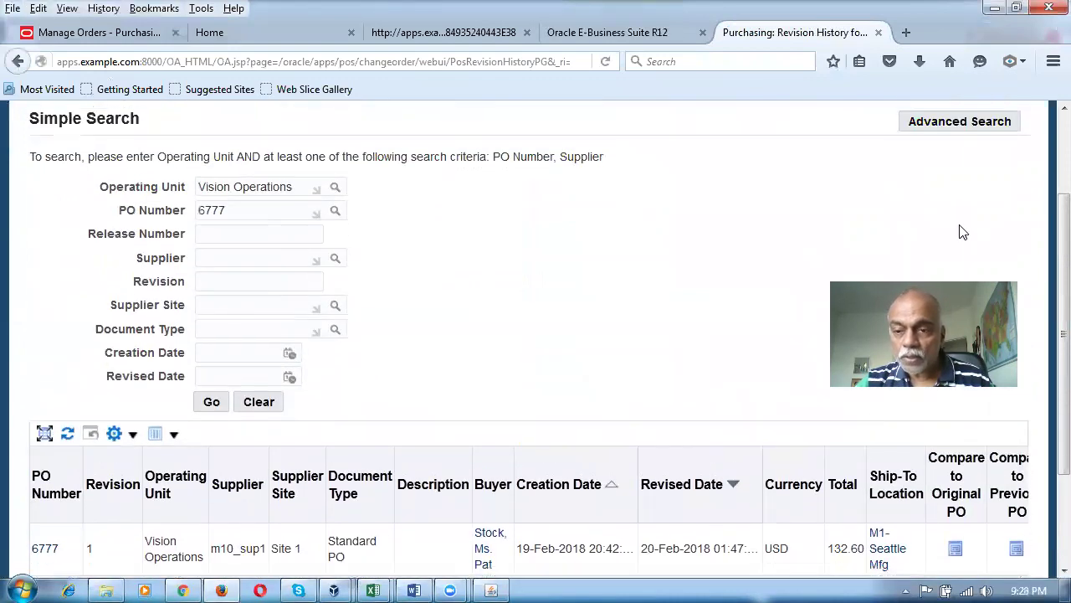
{"action": "scroll", "coordinate": [735, 414], "scroll_direction": "down", "scroll_amount": 3}
{"action": "scroll", "coordinate": [736, 385], "scroll_direction": "up", "scroll_amount": 3}
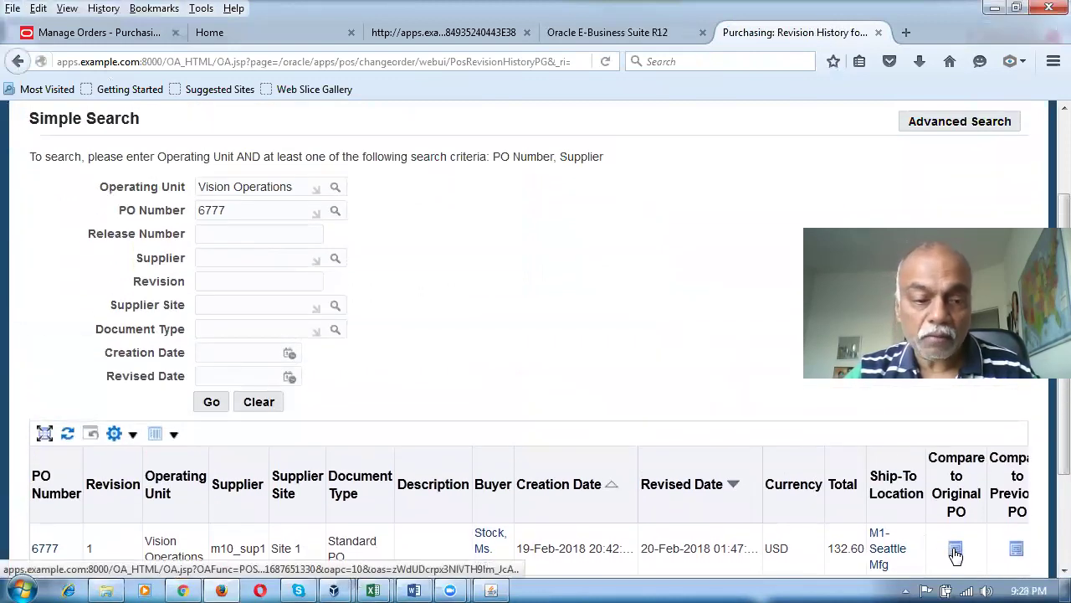
{"action": "left_click", "coordinate": [954, 551]}
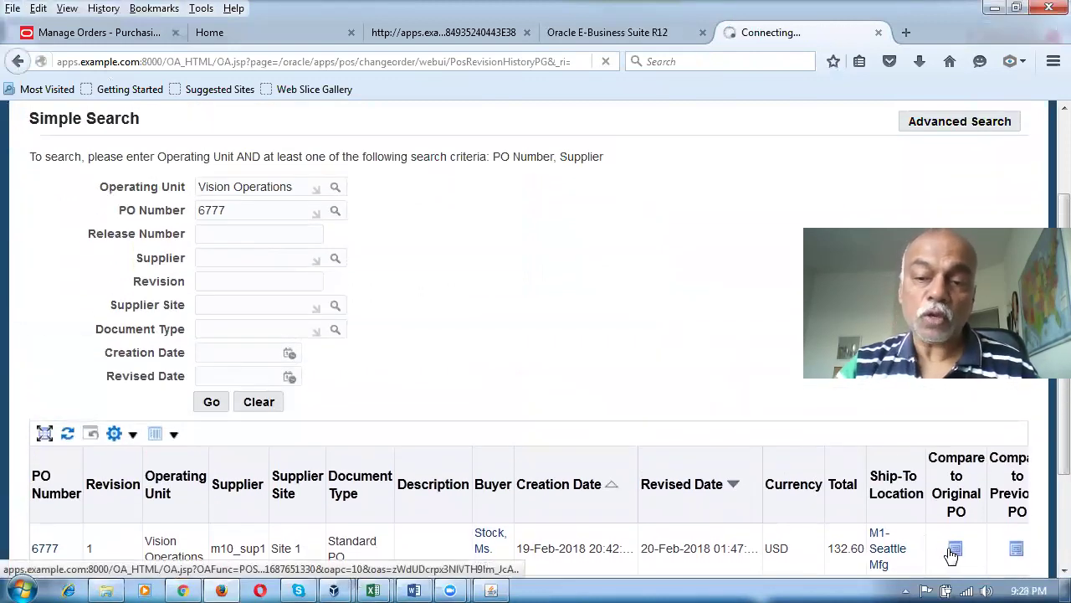
{"action": "scroll", "coordinate": [621, 344], "scroll_direction": "down", "scroll_amount": 3}
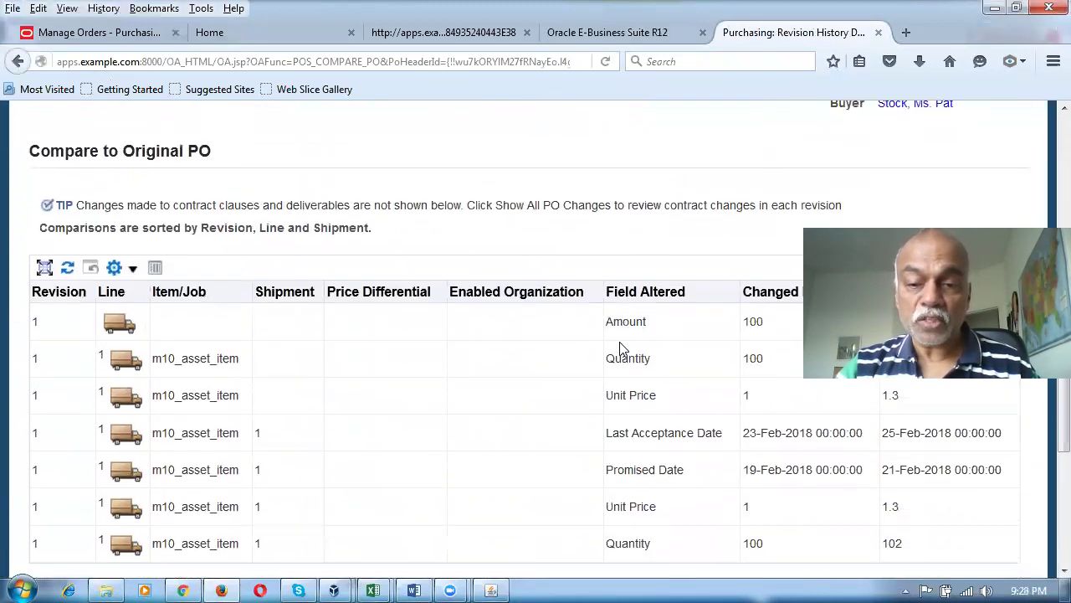
{"action": "scroll", "coordinate": [624, 347], "scroll_direction": "up", "scroll_amount": 3}
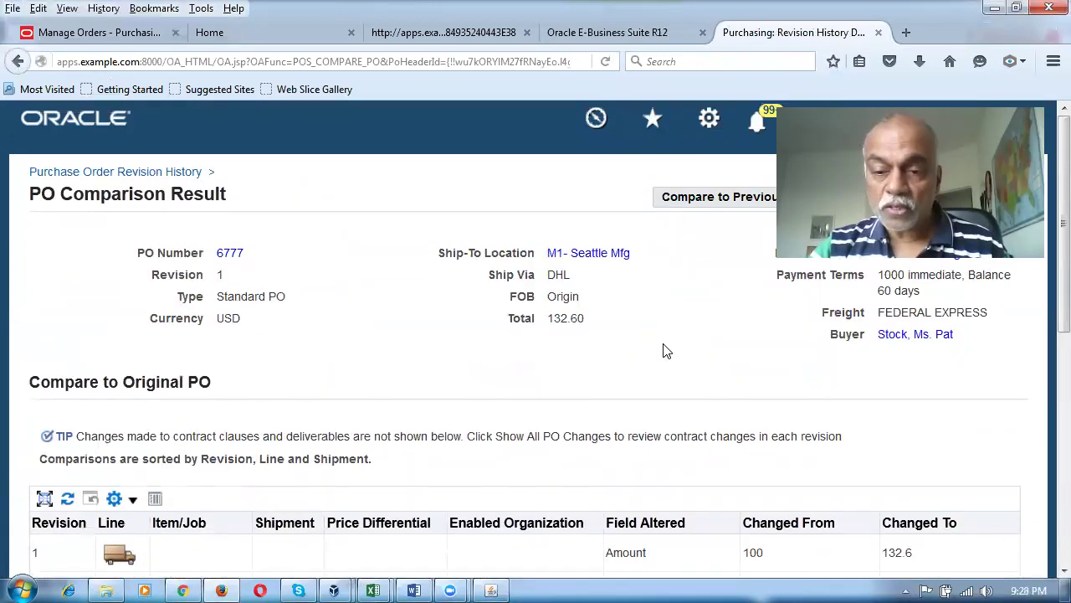
{"action": "scroll", "coordinate": [664, 351], "scroll_direction": "down", "scroll_amount": 1}
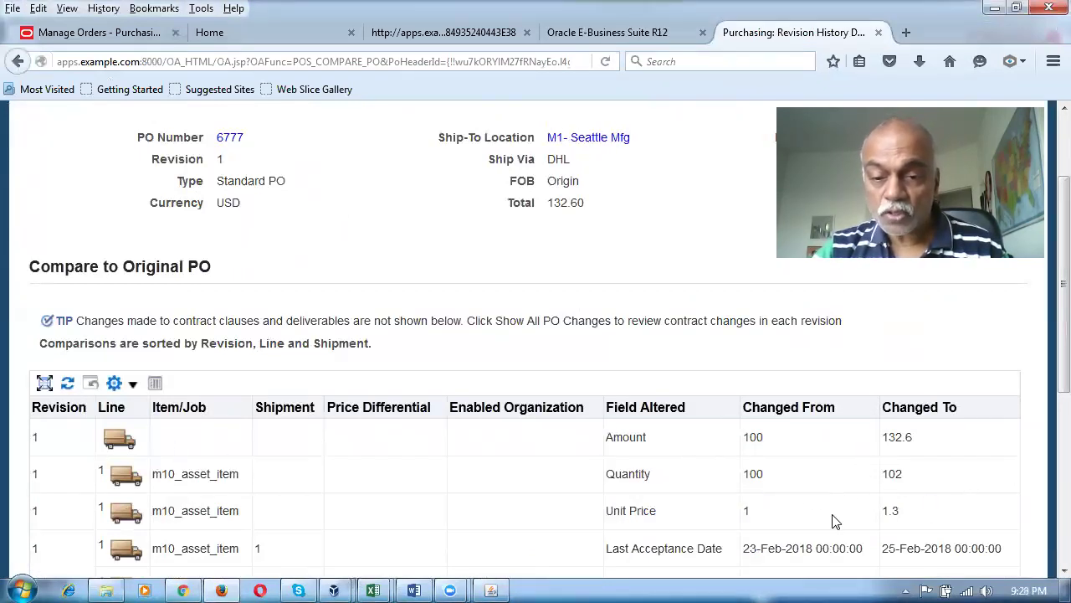
{"action": "scroll", "coordinate": [876, 515], "scroll_direction": "down", "scroll_amount": 2}
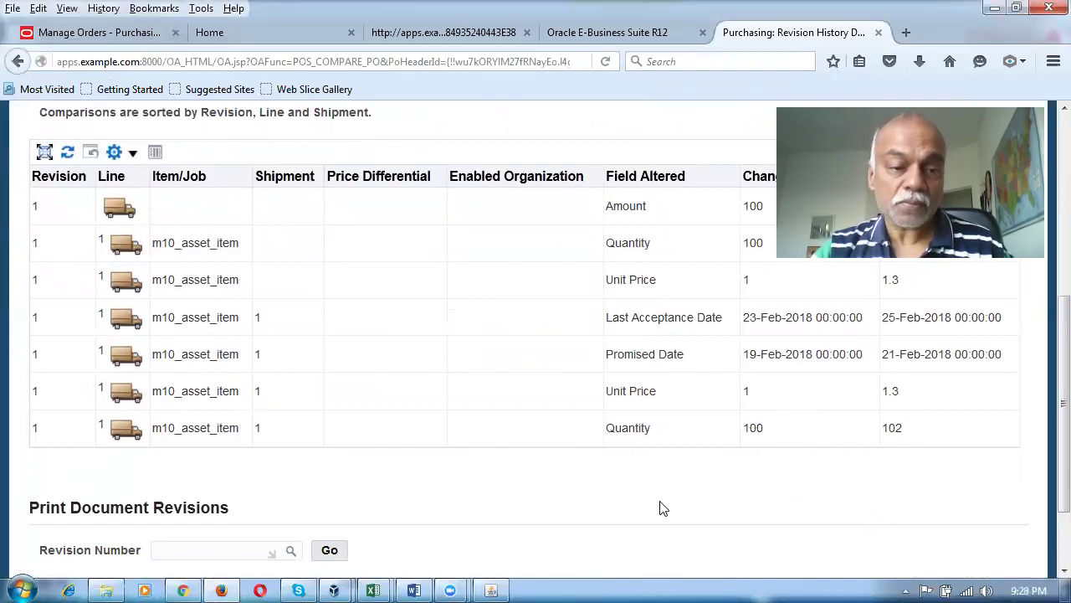
{"action": "scroll", "coordinate": [659, 511], "scroll_direction": "up", "scroll_amount": 1}
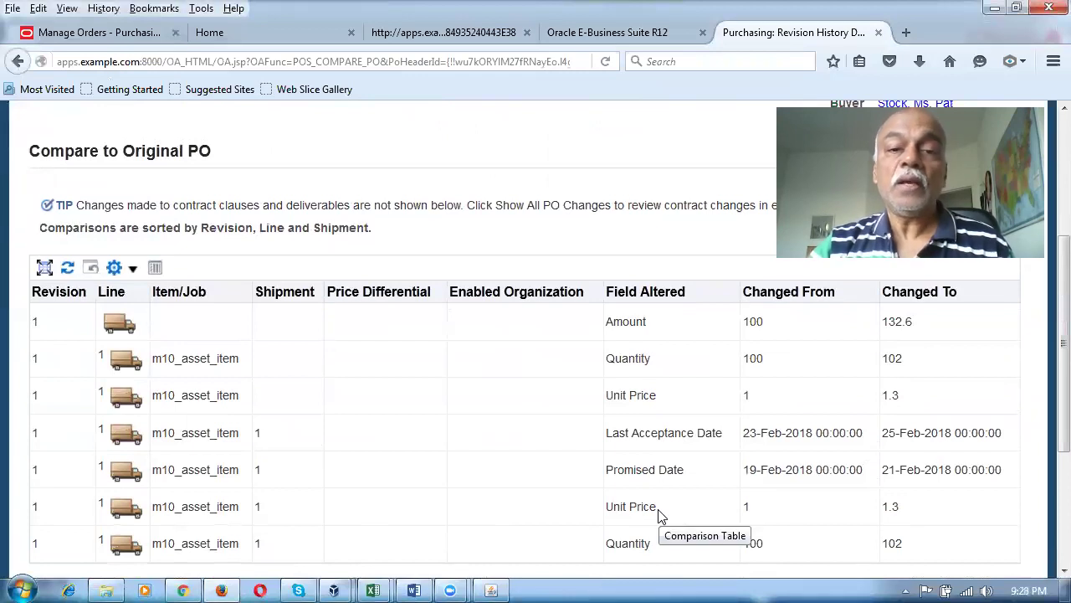
{"action": "scroll", "coordinate": [659, 511], "scroll_direction": "up", "scroll_amount": 1}
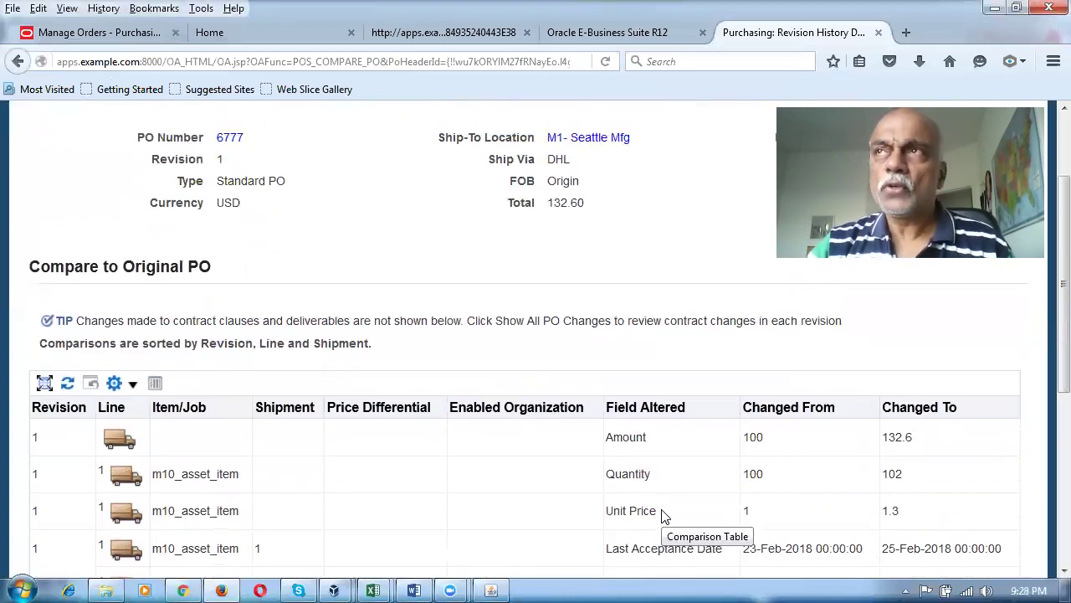